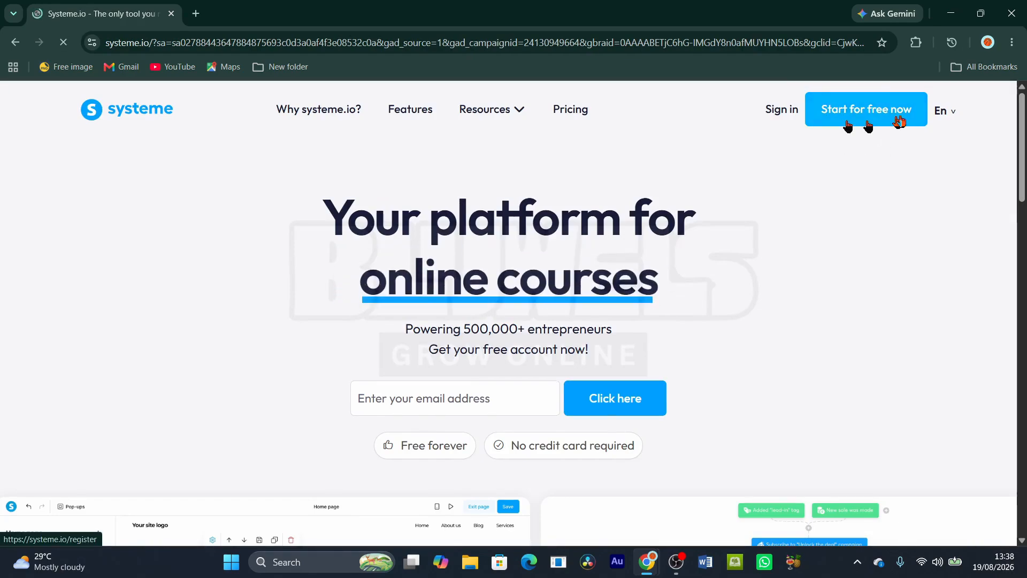
# Open the systeme.io account registration page and switch to the login page for existing accounts.
pyautogui.click(874, 122)
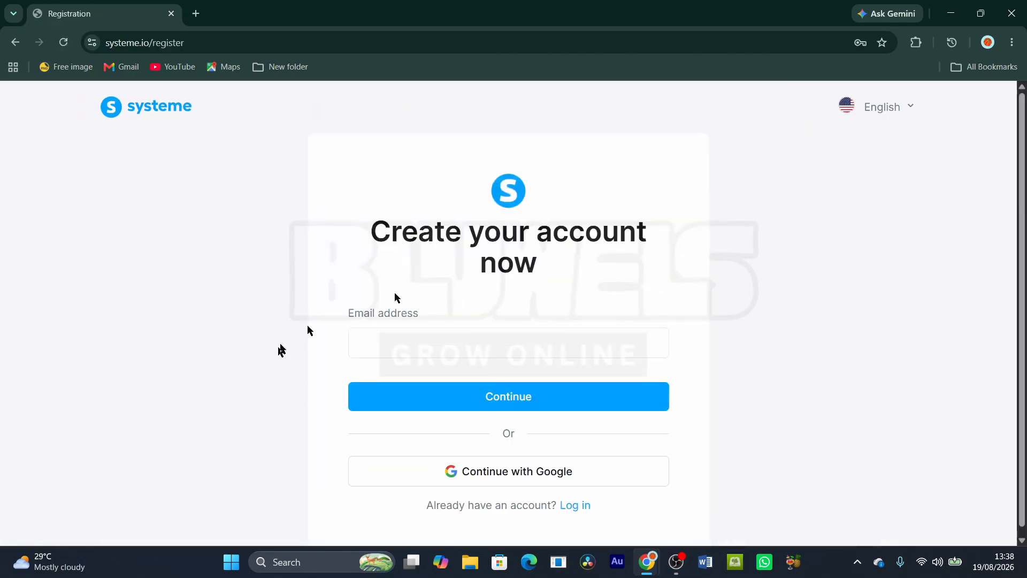
pyautogui.click(429, 350)
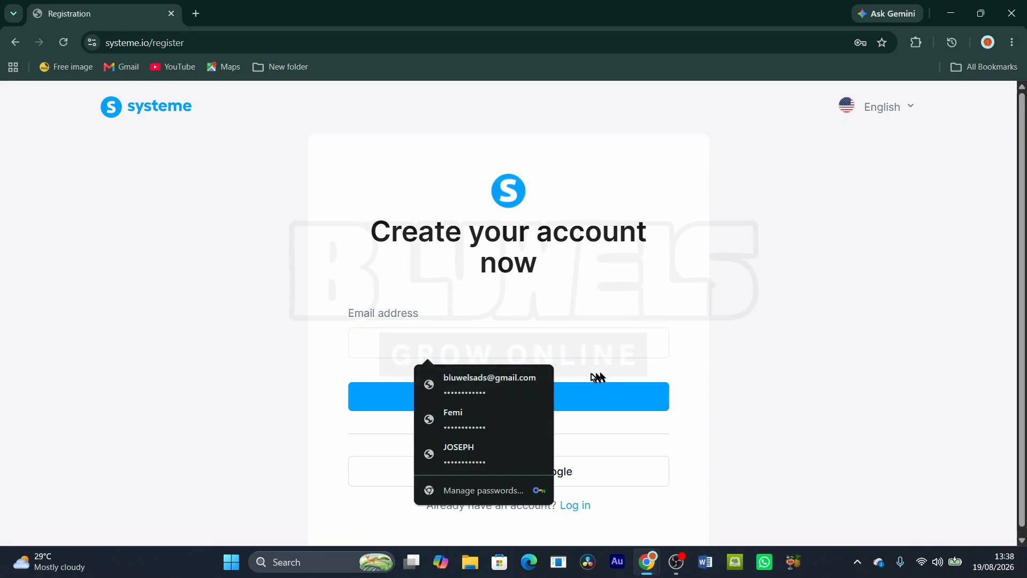
pyautogui.click(632, 364)
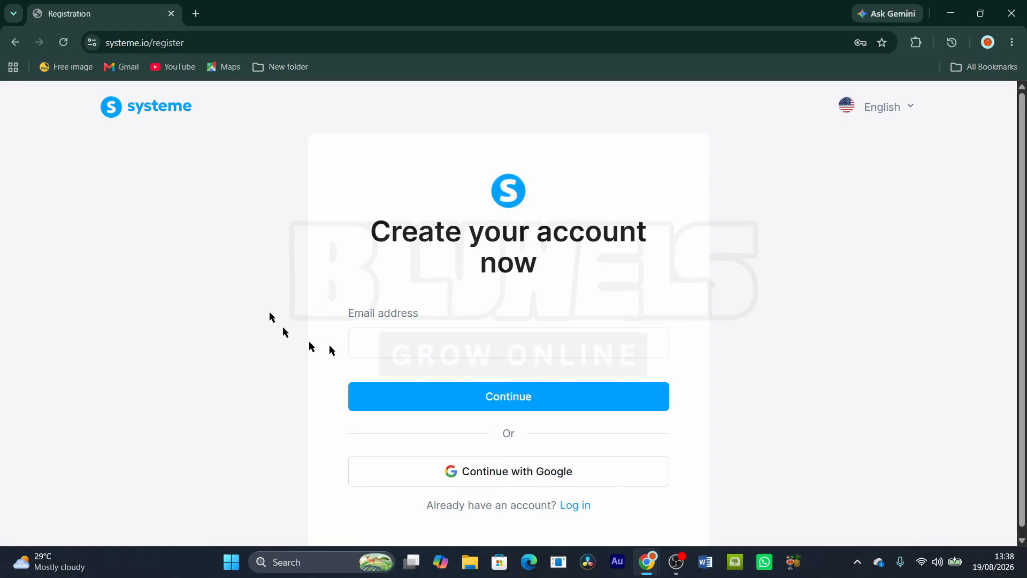
pyautogui.click(573, 506)
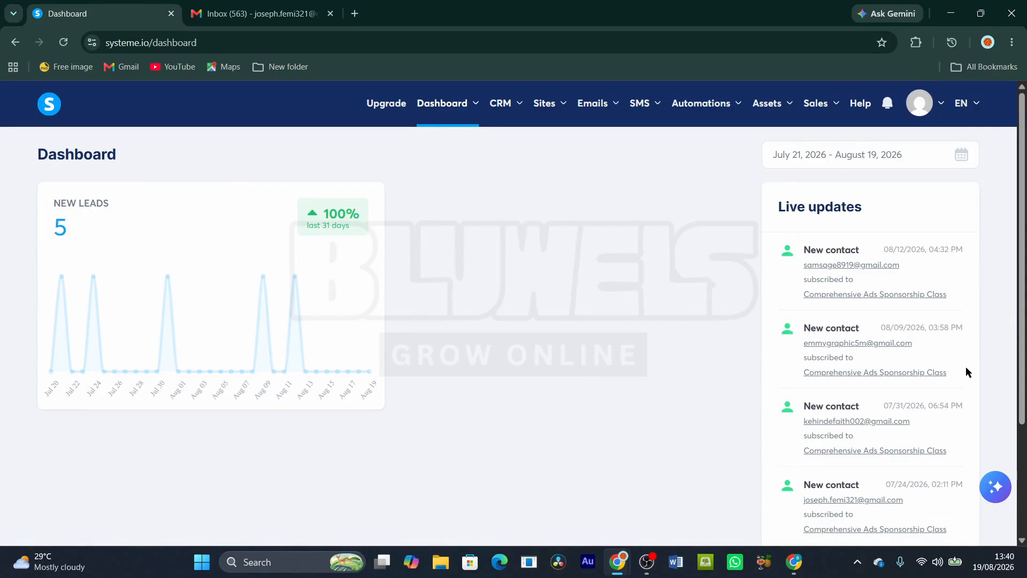
# Look over the dashboard's live updates and open the list of sales funnels.
pyautogui.scroll(-2, 877, 334)
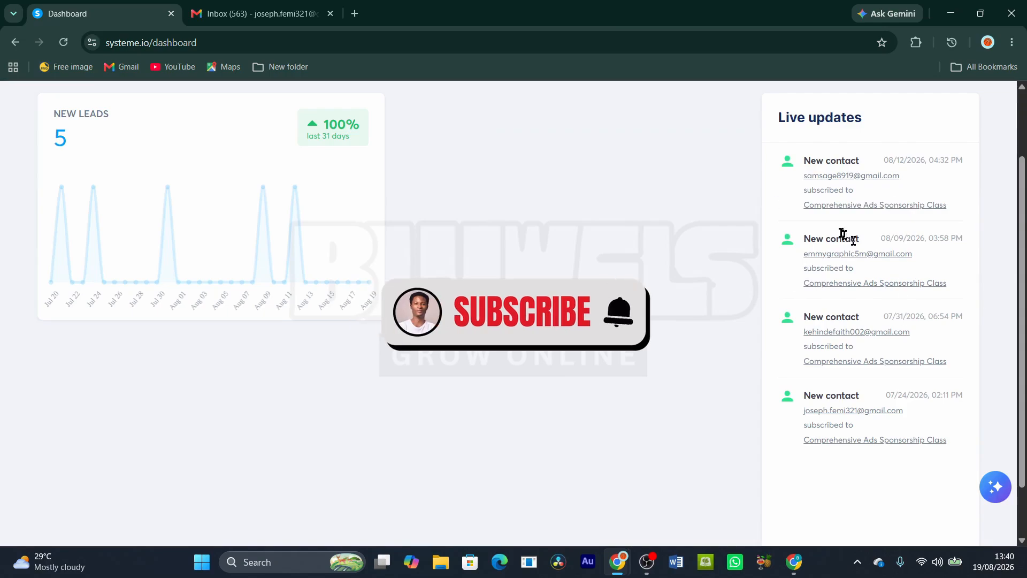
pyautogui.scroll(2, 871, 276)
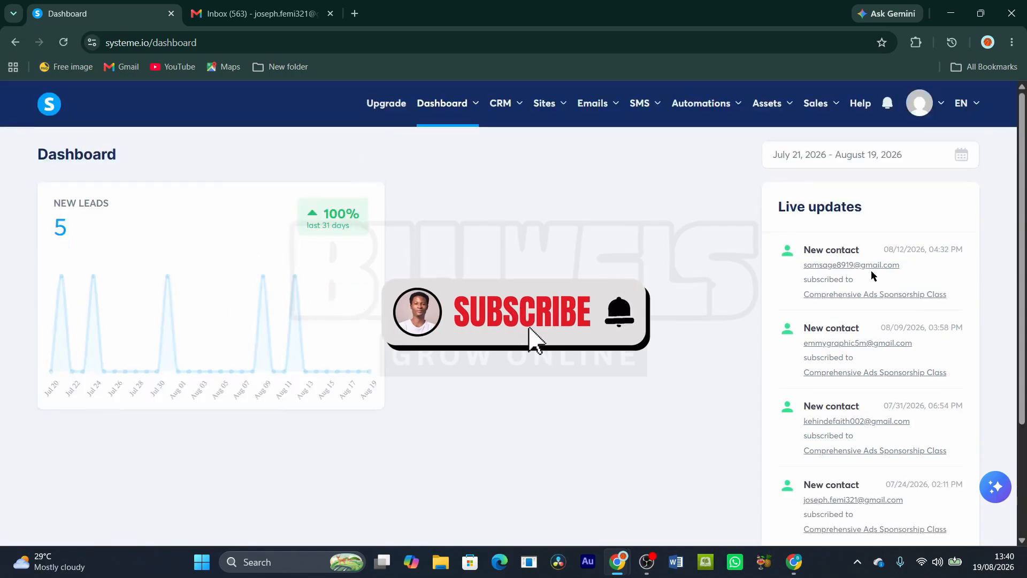
pyautogui.click(458, 109)
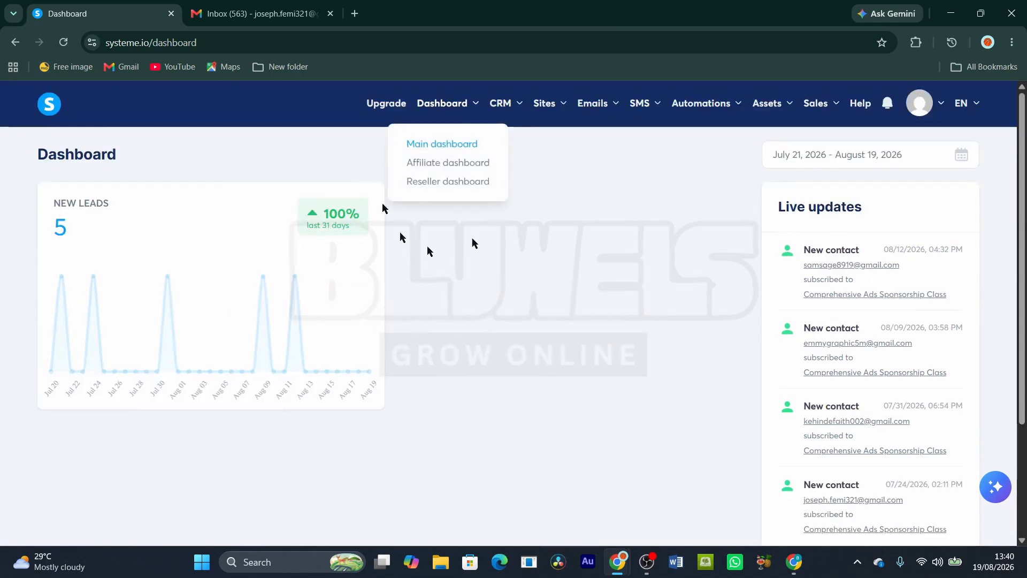
pyautogui.moveTo(532, 113)
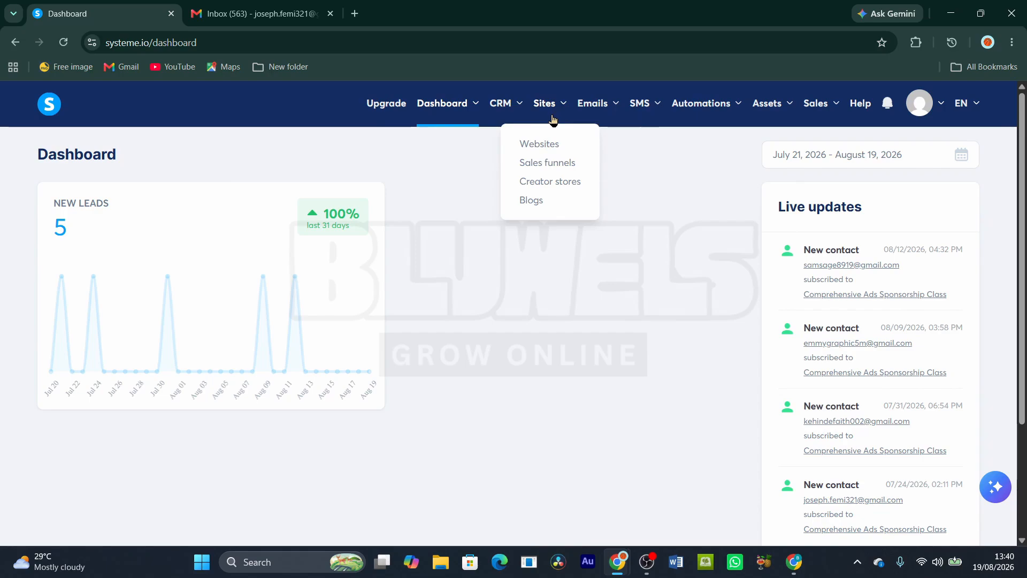
pyautogui.click(546, 167)
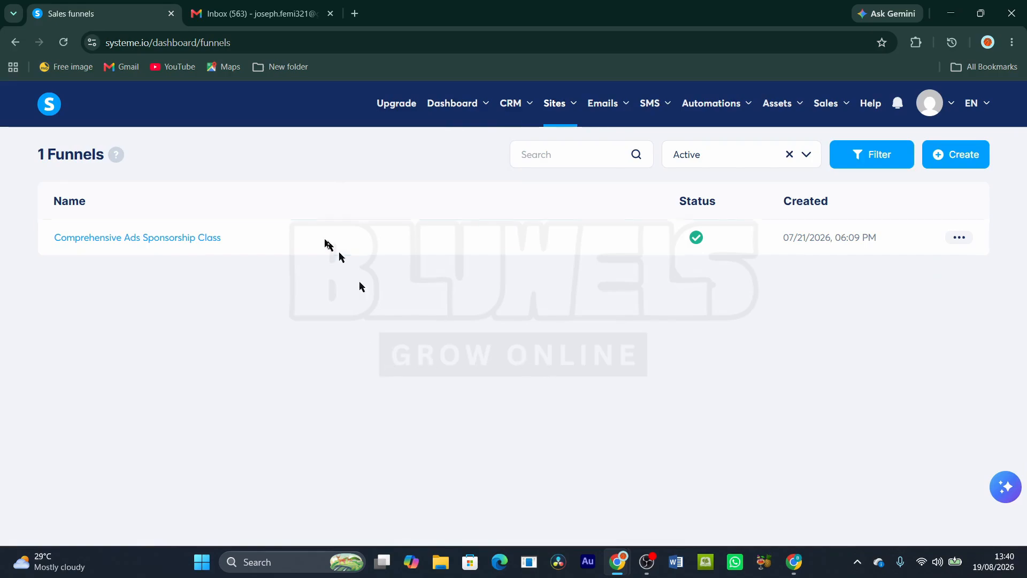
# Start a new funnel with the Sell goal and Nigerian Naira as its currency.
pyautogui.click(966, 163)
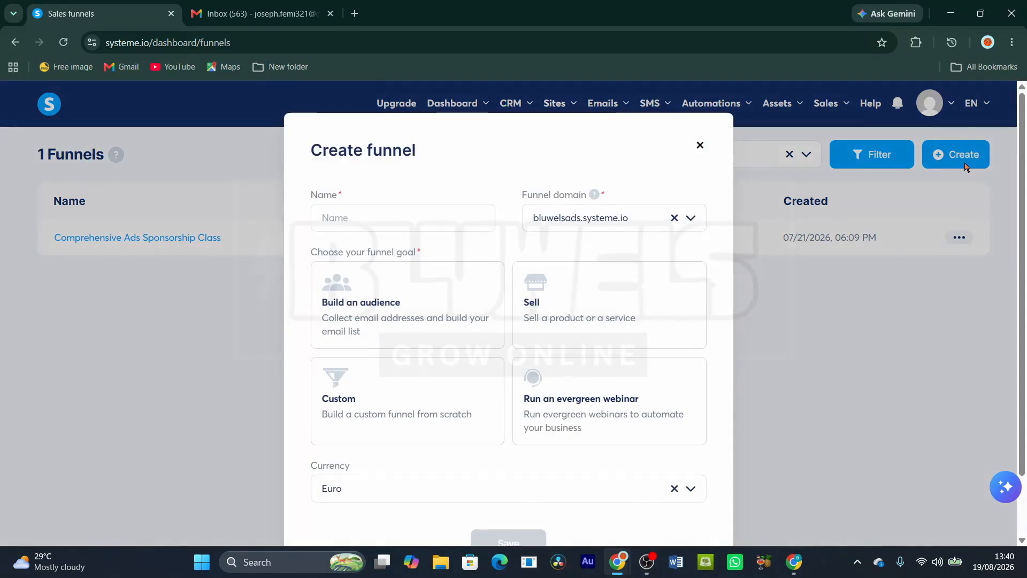
pyautogui.click(377, 223)
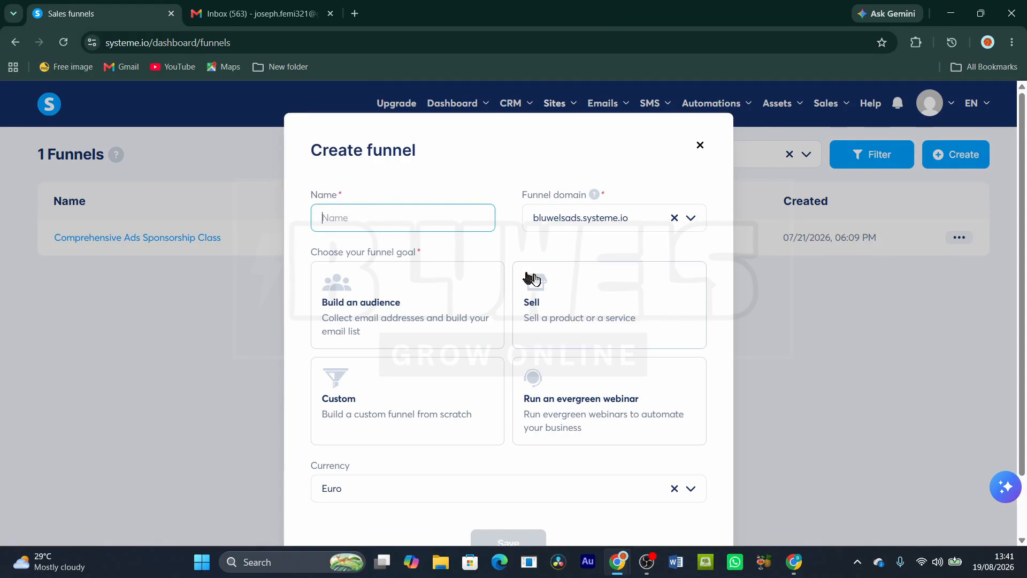
pyautogui.click(562, 319)
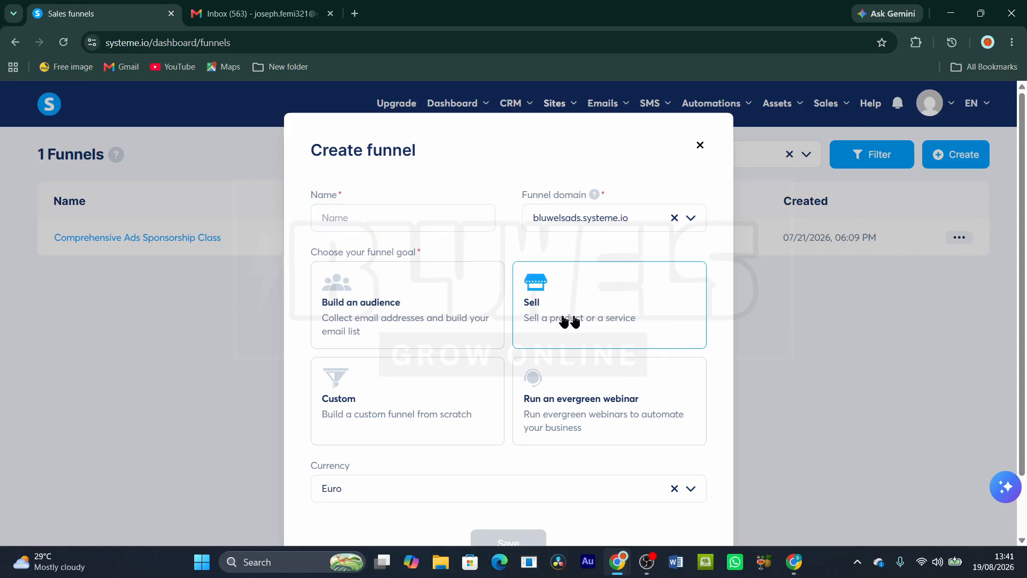
pyautogui.scroll(-1, 605, 369)
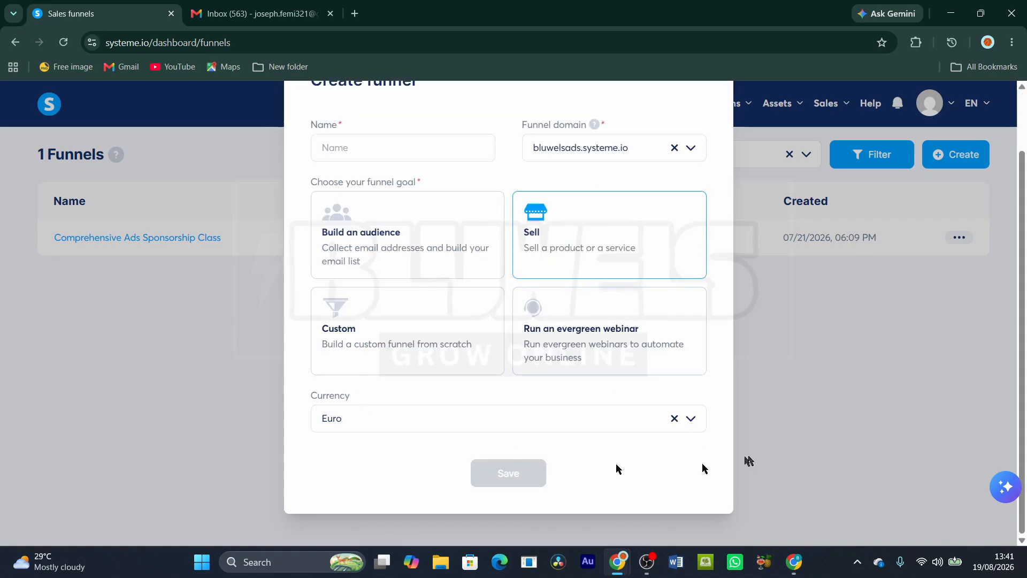
pyautogui.click(690, 419)
pyautogui.write('ni')
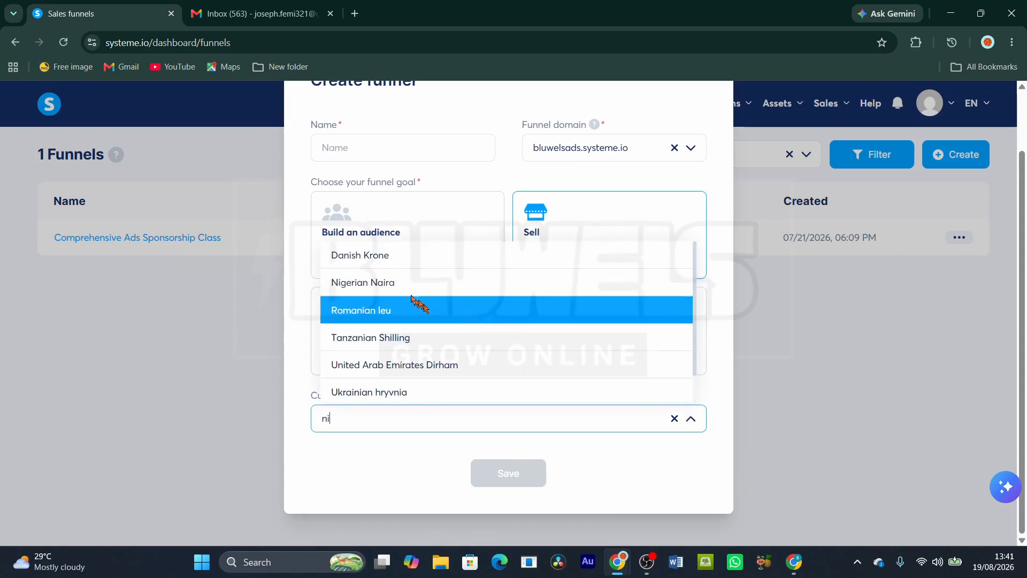
pyautogui.click(401, 279)
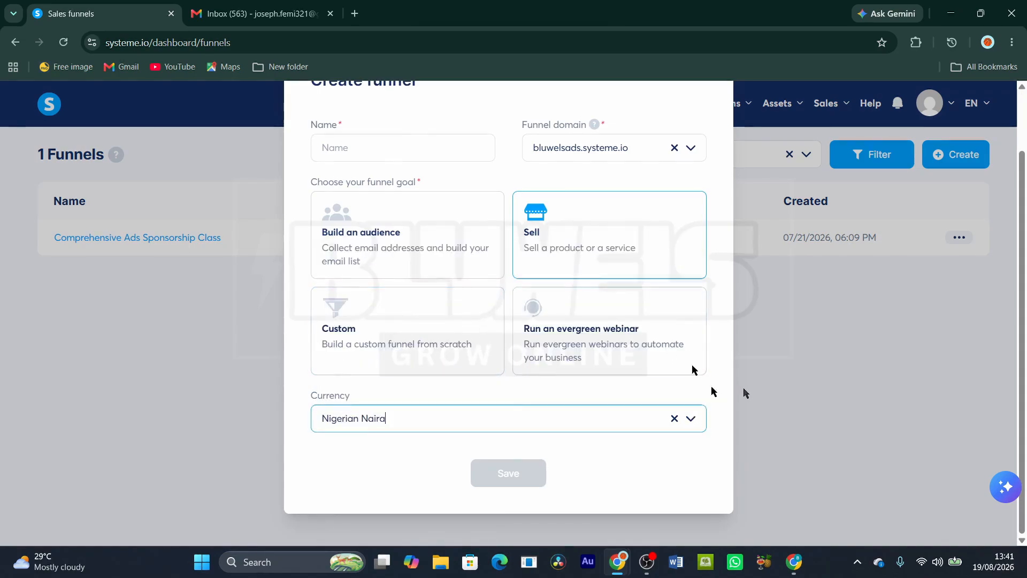
# Enter comprehensive ad sponsorship as the new funnel's name, review the form and close it without saving.
pyautogui.scroll(1, 424, 245)
pyautogui.click(360, 225)
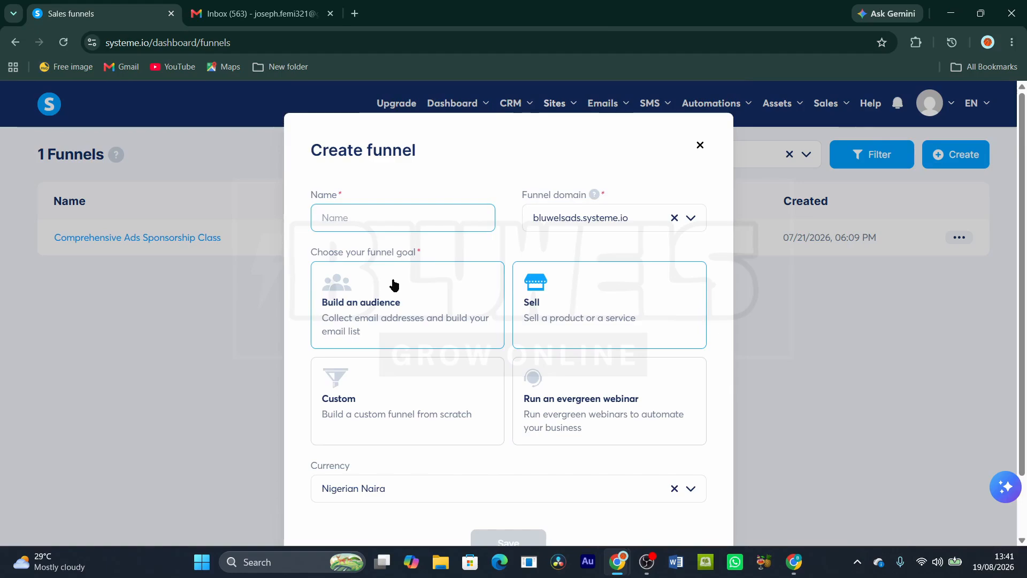
pyautogui.write('comprehensive ad sponsorship')
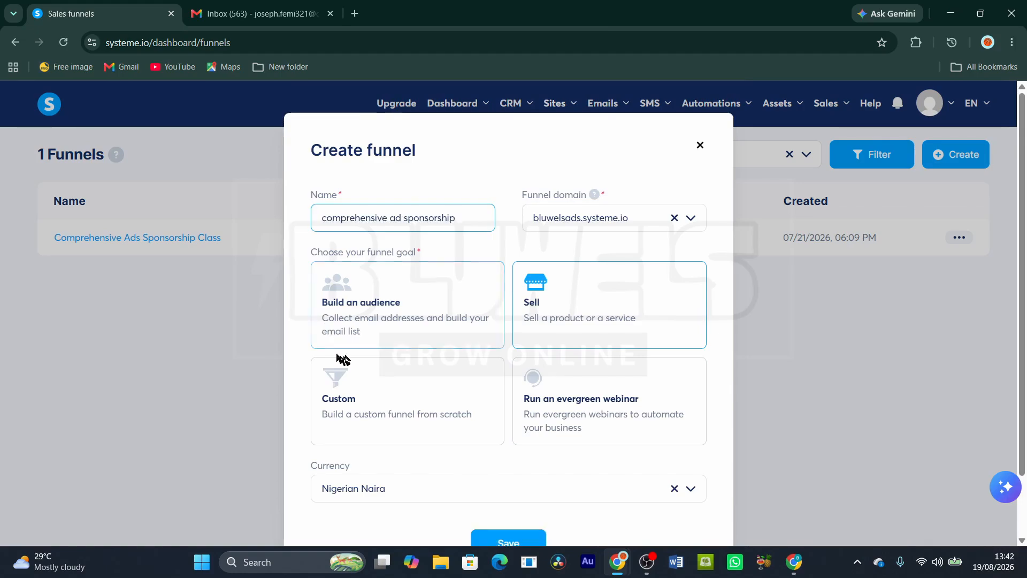
pyautogui.scroll(-1, 473, 353)
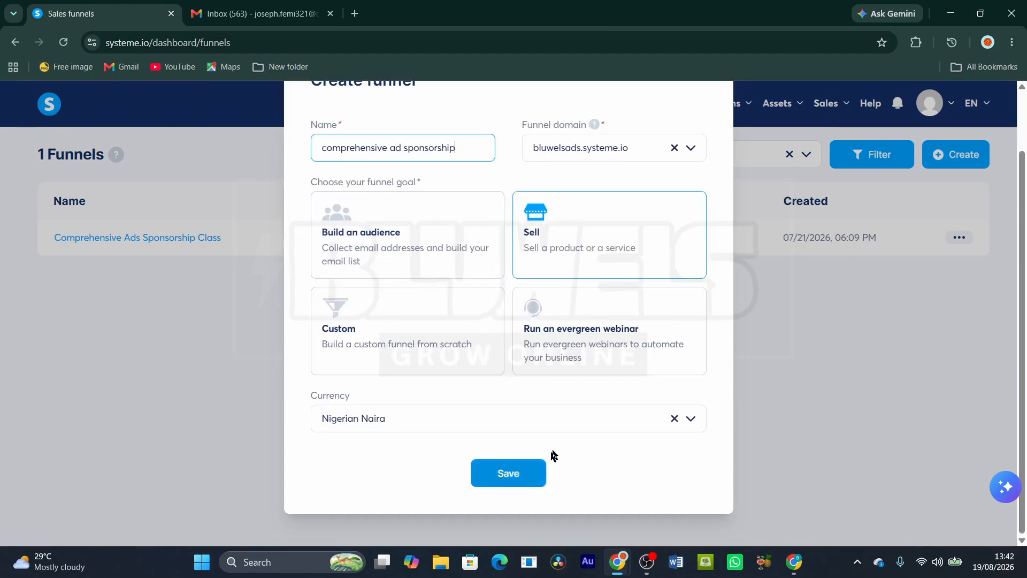
pyautogui.scroll(1, 550, 453)
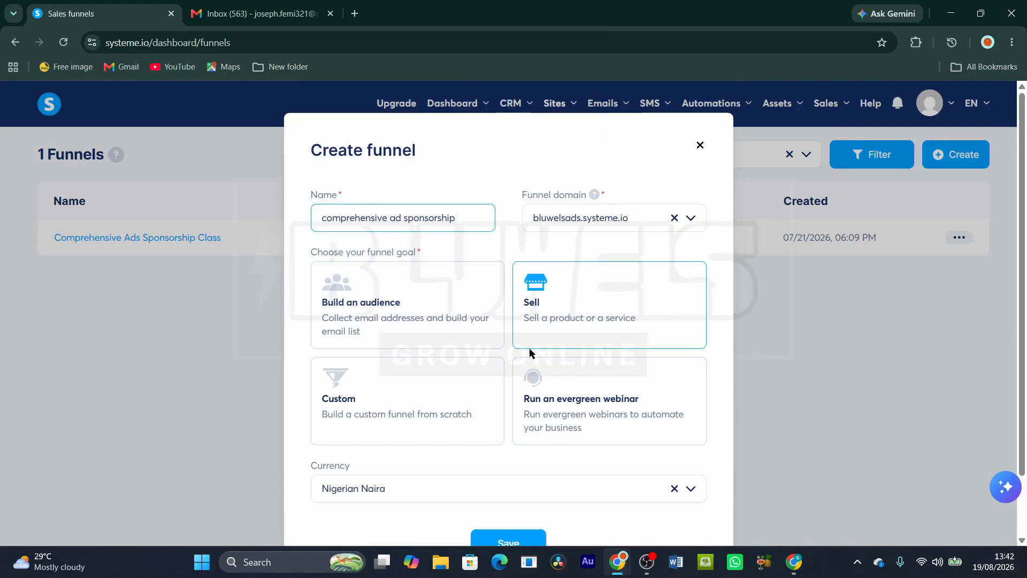
pyautogui.scroll(-1, 571, 307)
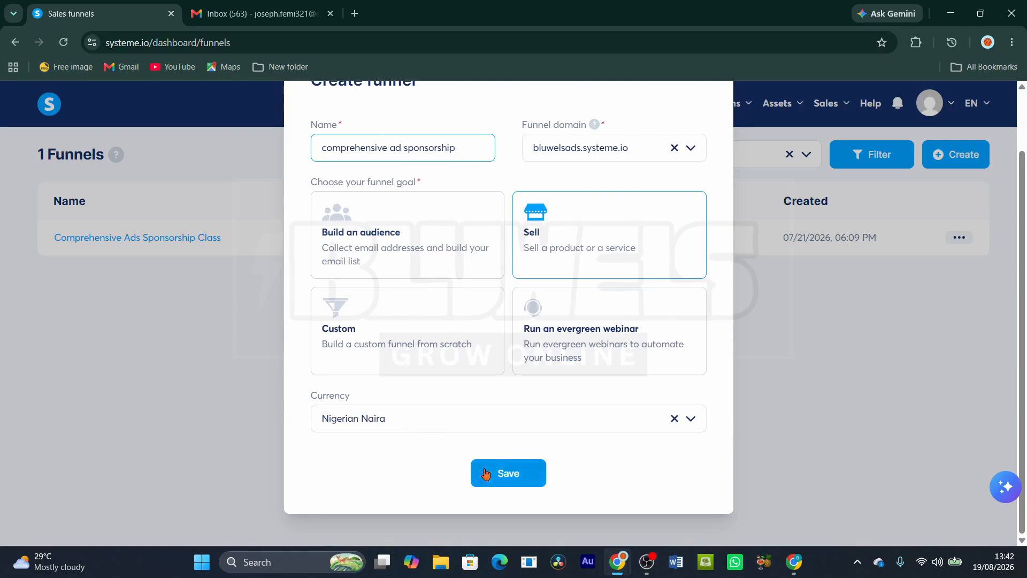
pyautogui.scroll(1, 665, 406)
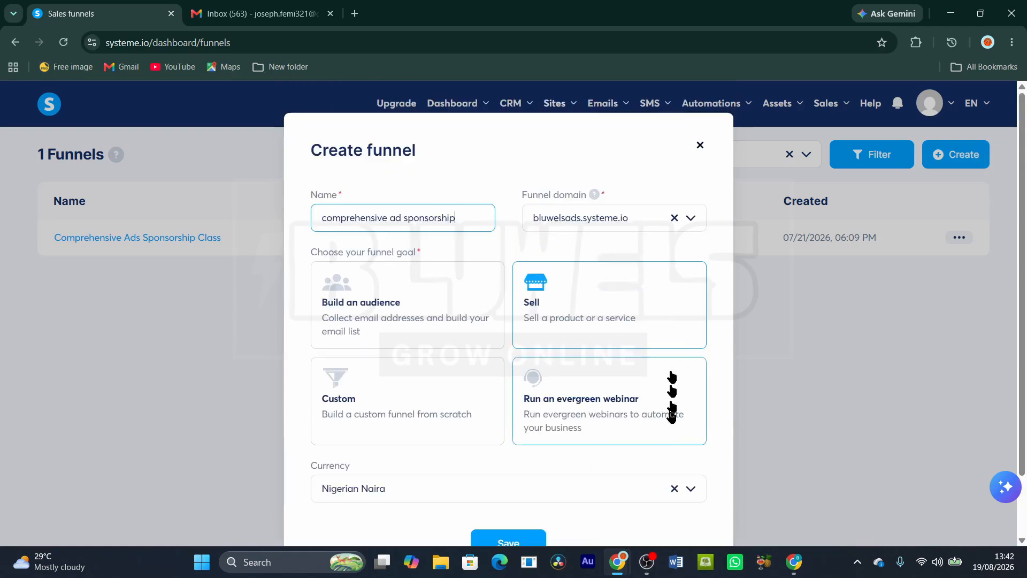
pyautogui.click(699, 148)
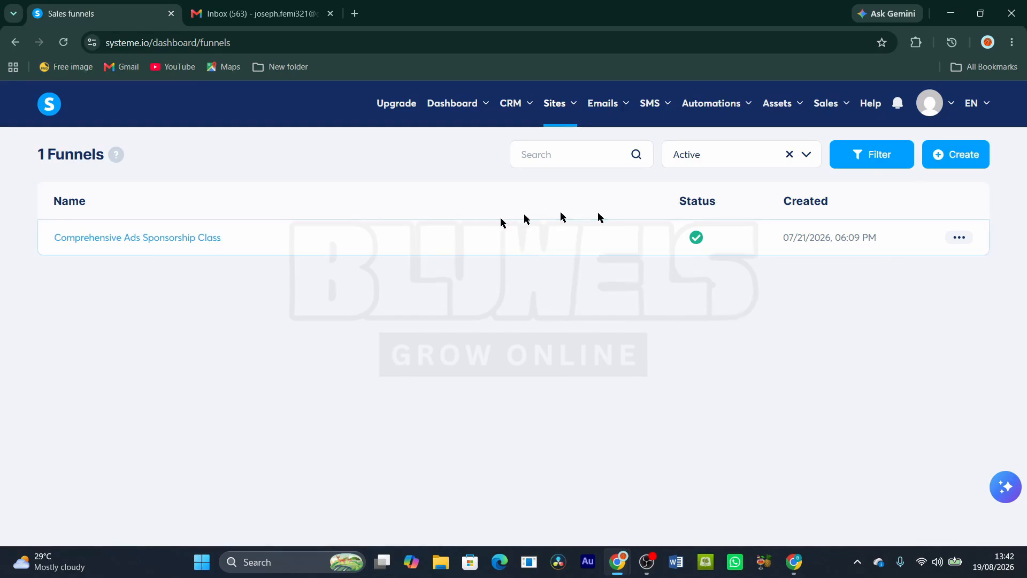
# Open the existing Comprehensive Ads Sponsorship Class funnel.
pyautogui.click(127, 238)
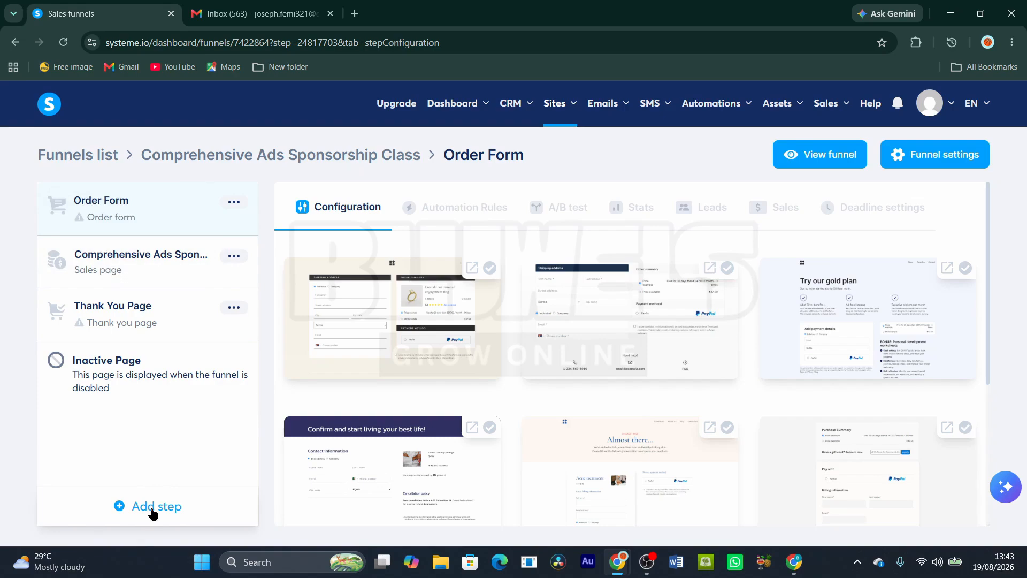
# Fill in a new funnel step named comprehensive ad sponsorship with the Sales page type, and close the form without saving.
pyautogui.click(153, 512)
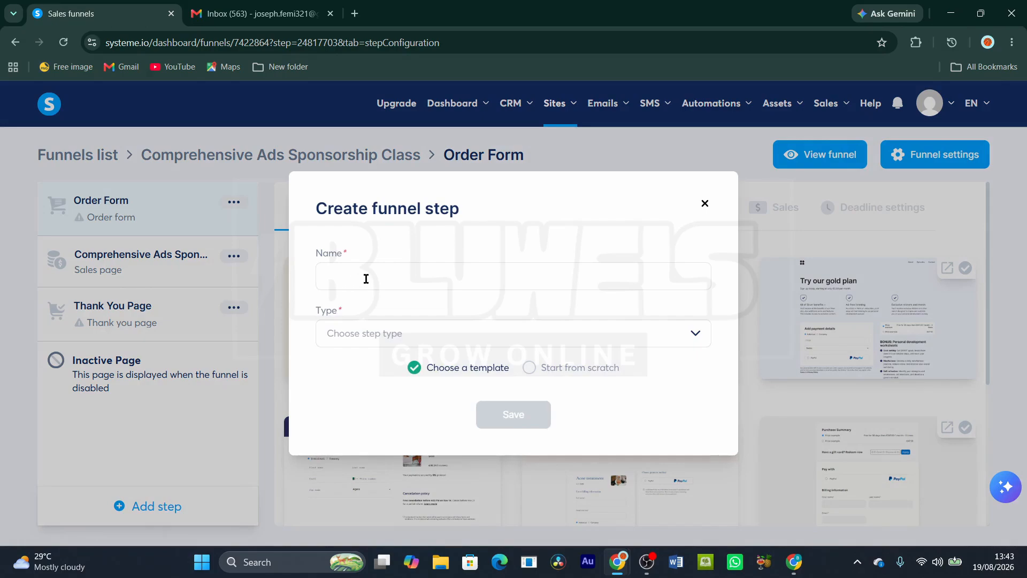
pyautogui.click(589, 280)
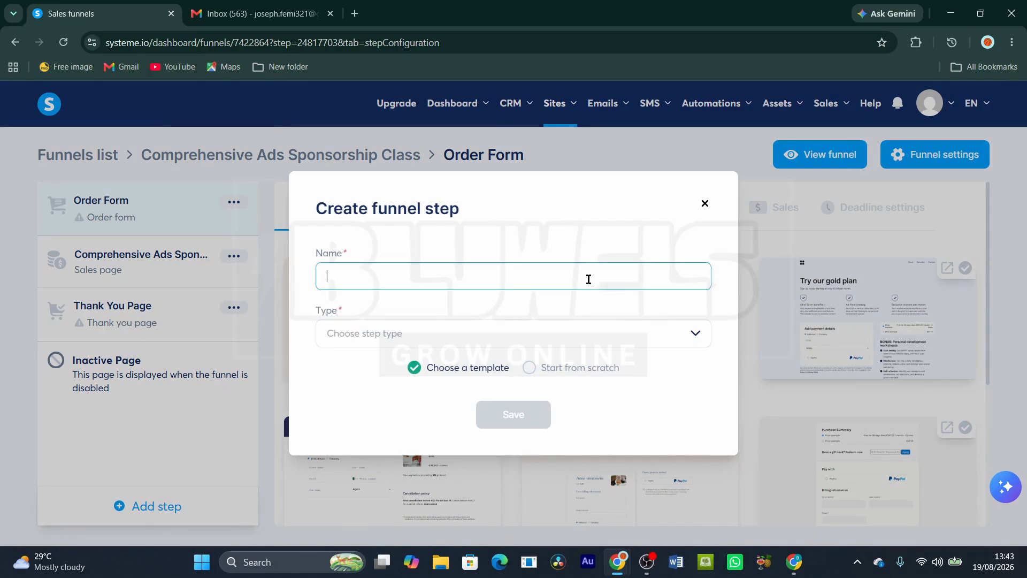
pyautogui.write('comprehensive ad sponsorship')
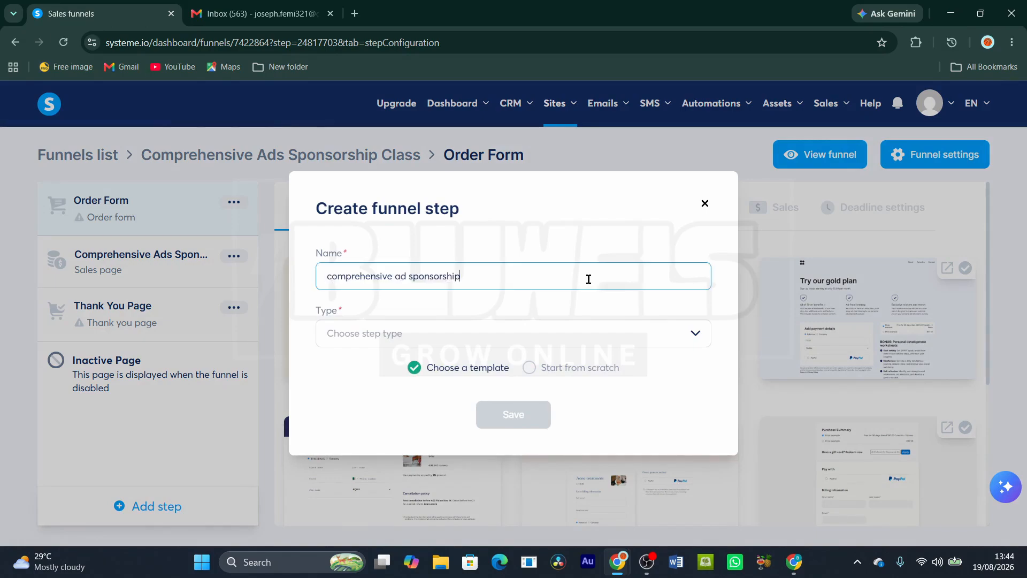
pyautogui.click(689, 338)
pyautogui.click(398, 391)
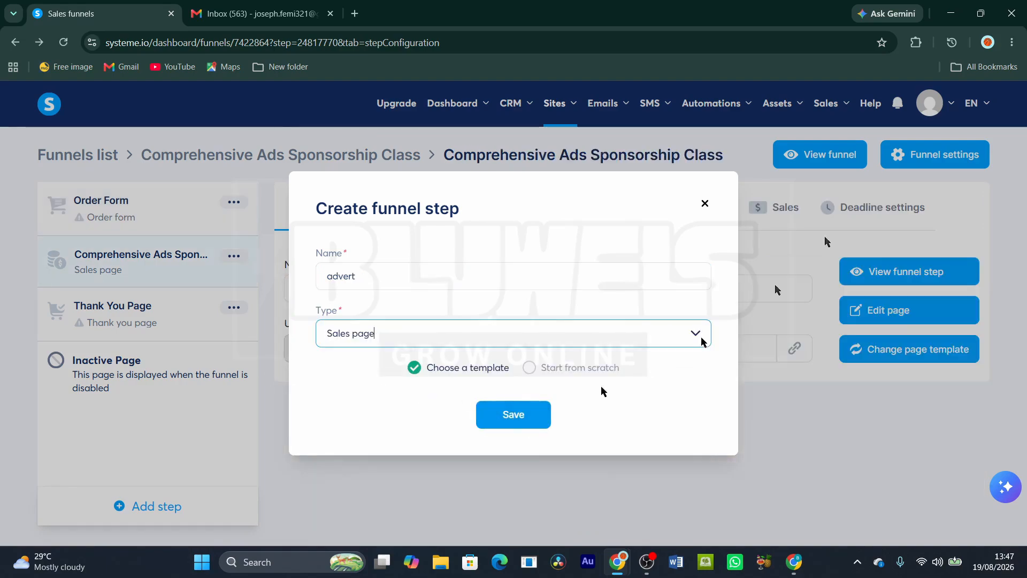
pyautogui.click(703, 207)
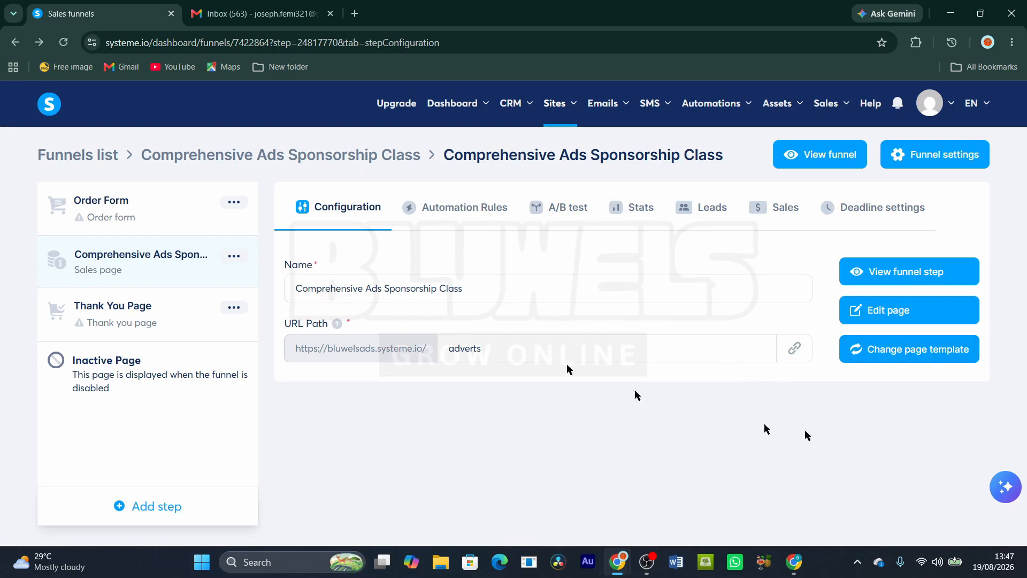
# Open the funnel's Comprehensive Ads Sponsorship Class sales page for editing and look over its layout.
pyautogui.click(890, 313)
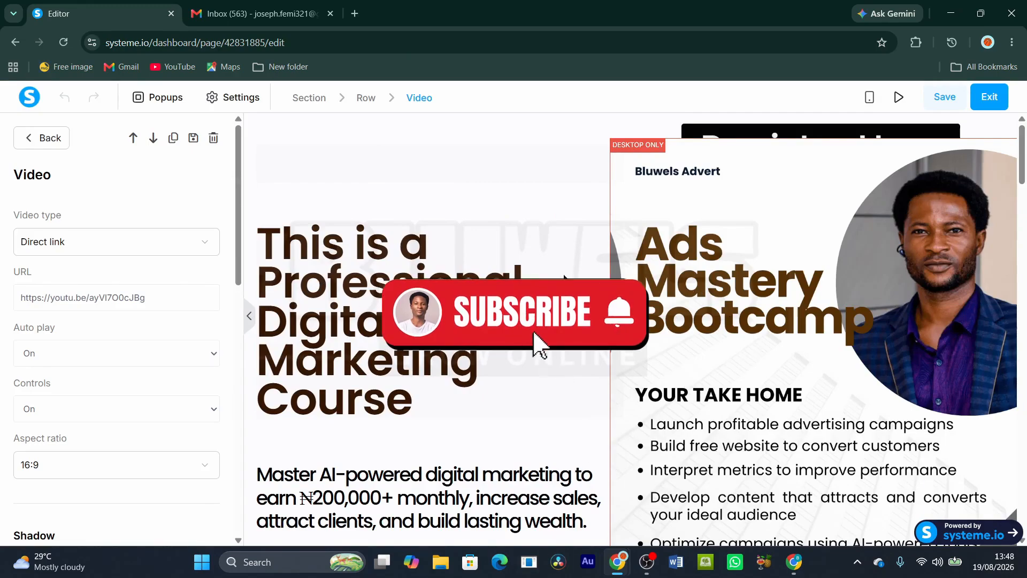
pyautogui.scroll(-5, 564, 274)
pyautogui.scroll(5, 565, 274)
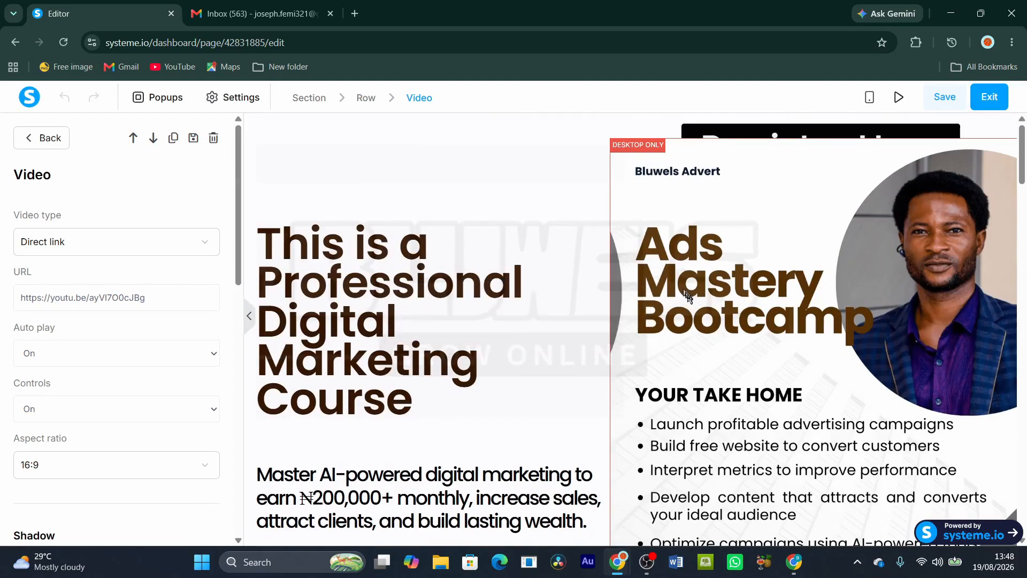
pyautogui.scroll(-8, 461, 298)
pyautogui.scroll(8, 464, 297)
# Examine the sales page's Professional Digital Marketing Course headline and the text block below it as editable elements.
pyautogui.click(413, 346)
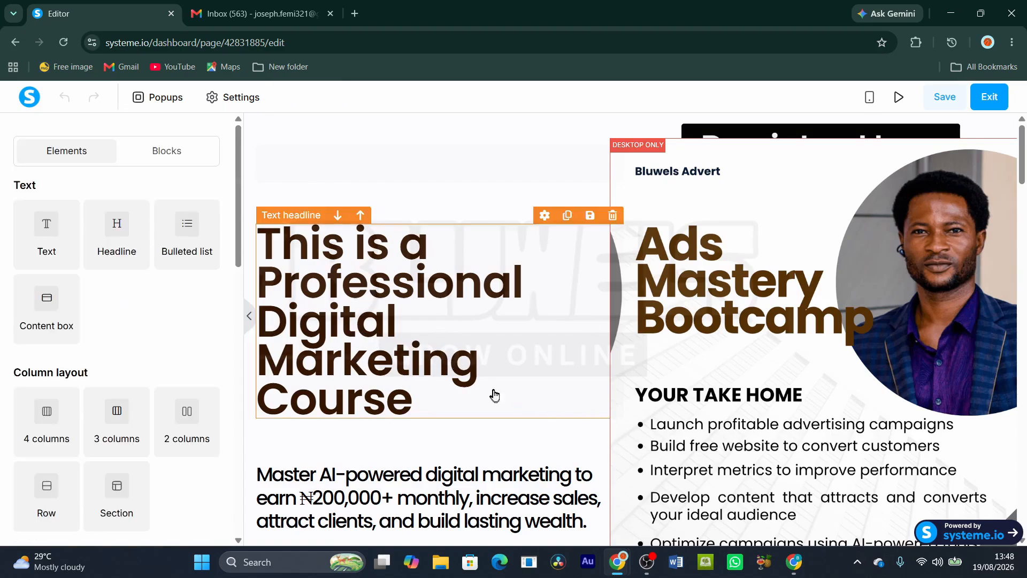
pyautogui.scroll(-5, 493, 394)
pyautogui.scroll(5, 495, 396)
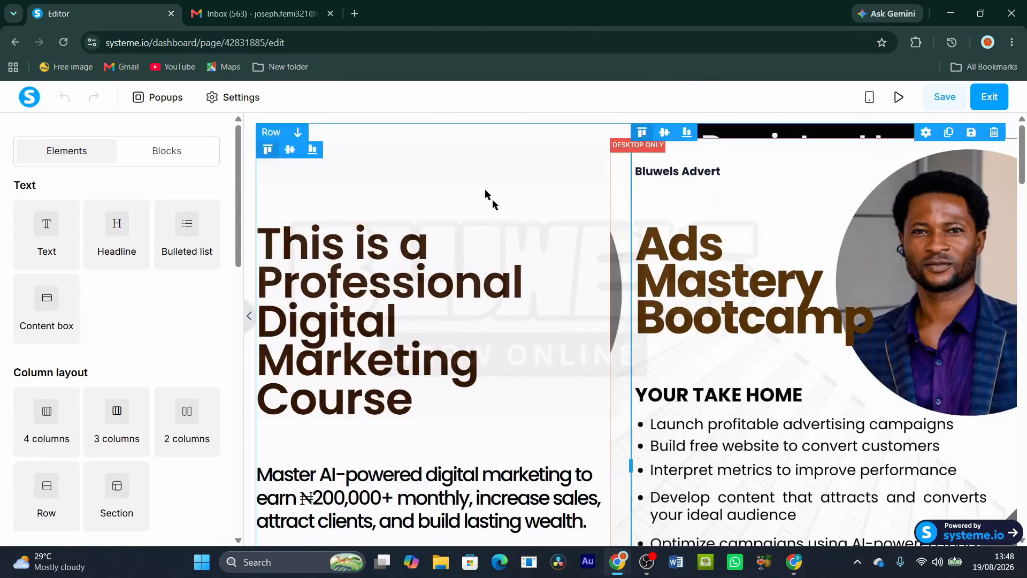
pyautogui.click(369, 319)
pyautogui.moveTo(369, 319); pyautogui.dragTo(370, 319)
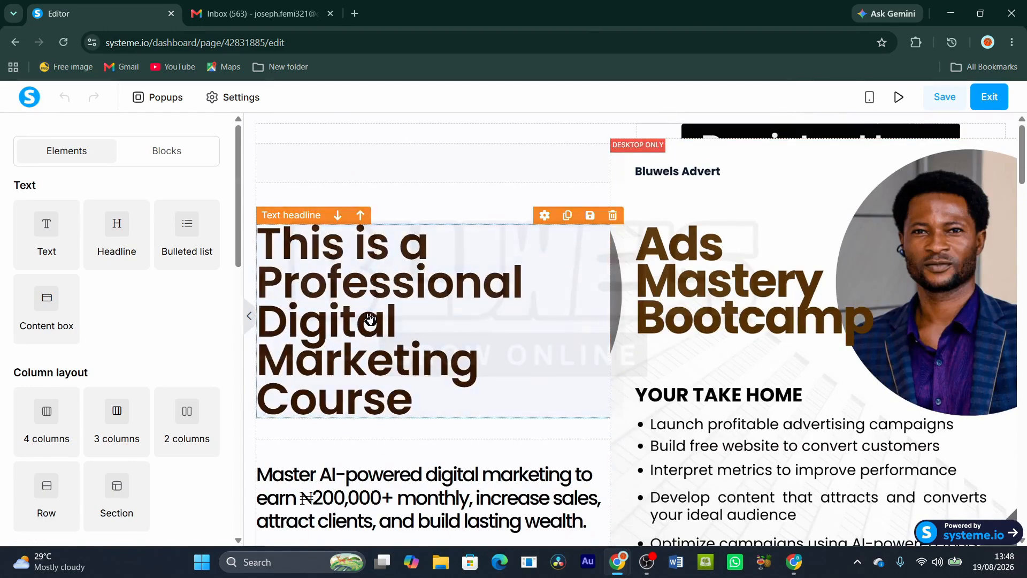
pyautogui.click(368, 330)
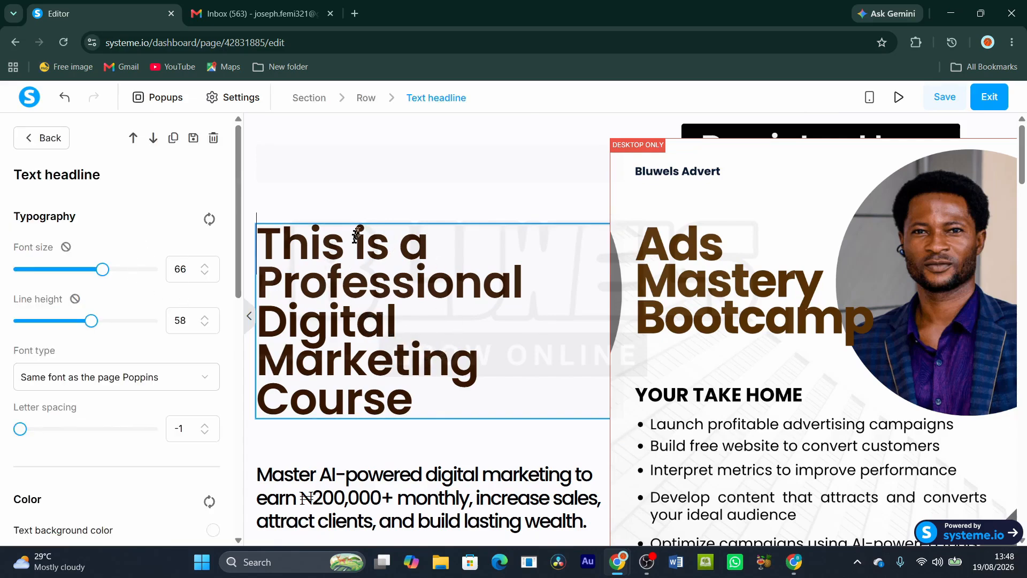
pyautogui.click(378, 324)
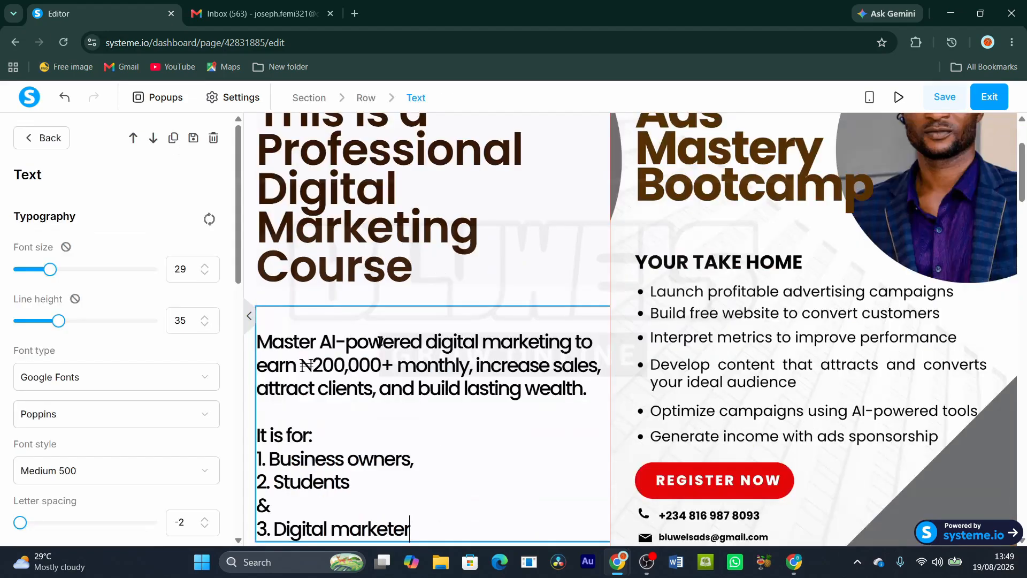
pyautogui.click(376, 238)
pyautogui.scroll(3, 376, 241)
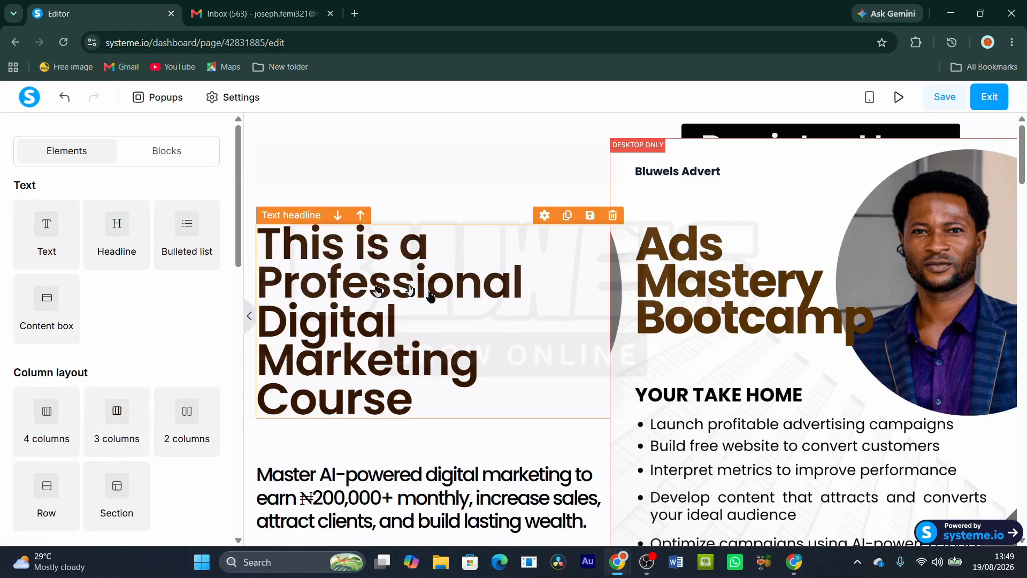
# Set the Professional Digital Marketing Course headline's font size to 62 and line height to 57, and undo the last two line-height changes.
pyautogui.click(379, 326)
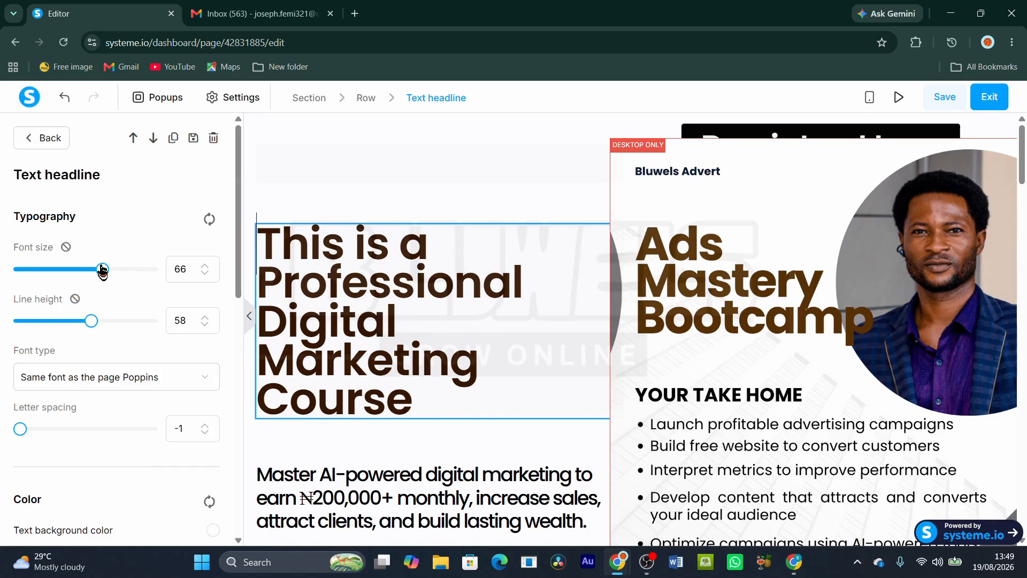
pyautogui.moveTo(101, 268)
pyautogui.mouseDown()
pyautogui.moveTo(23, 268)
pyautogui.moveTo(97, 282)
pyautogui.mouseUp()
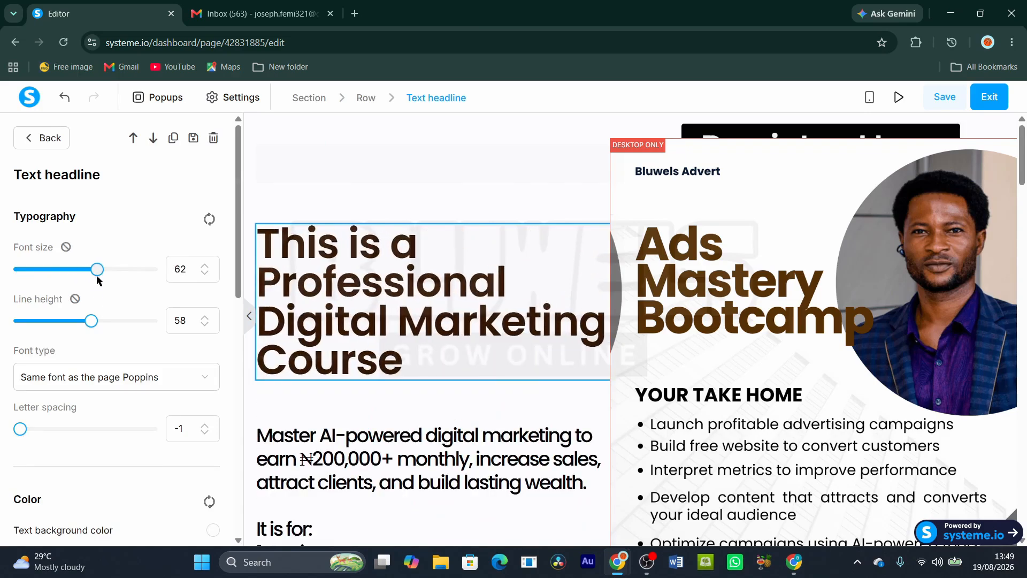
pyautogui.moveTo(93, 326)
pyautogui.mouseDown()
pyautogui.moveTo(151, 326)
pyautogui.moveTo(92, 327)
pyautogui.mouseUp()
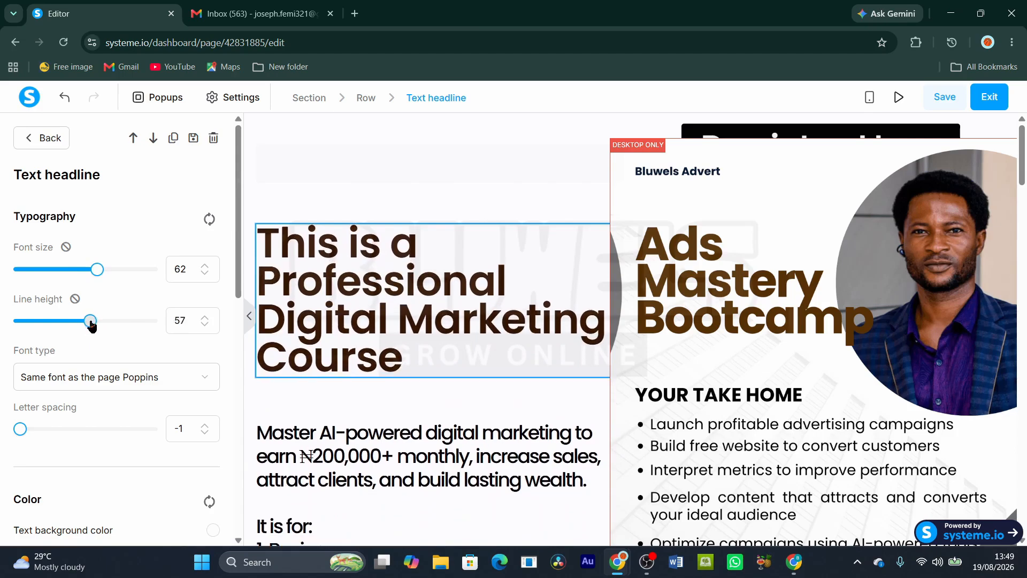
pyautogui.moveTo(242, 279); pyautogui.dragTo(240, 257)
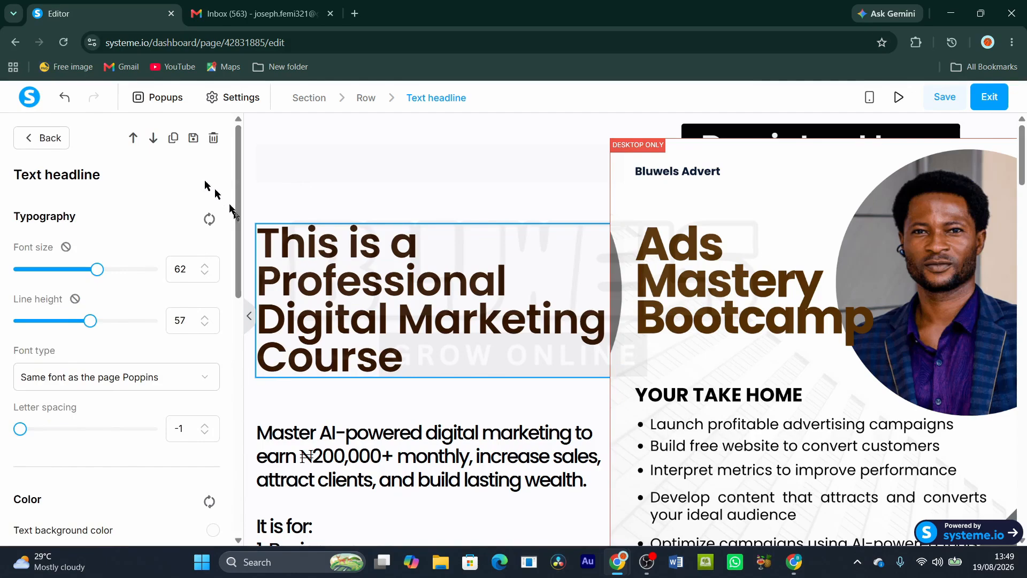
pyautogui.click(65, 102)
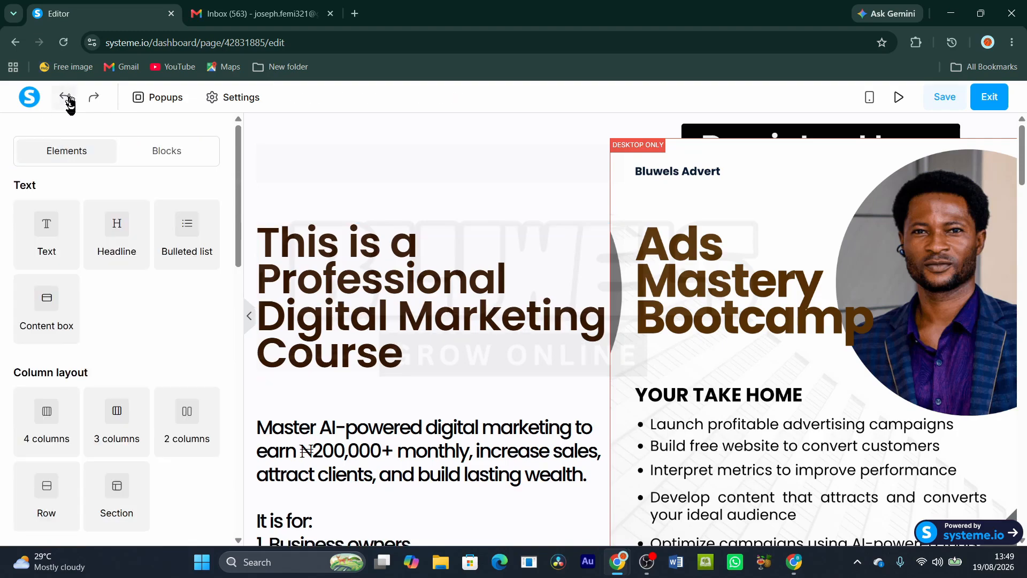
pyautogui.click(65, 100)
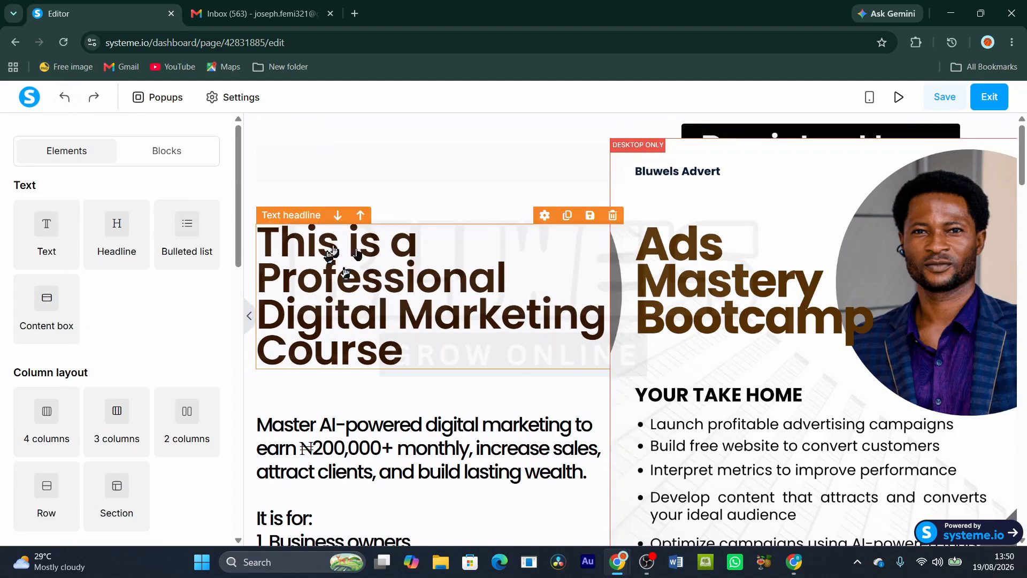
# Recolor the entire Professional Digital Marketing Course headline text to the pale green c4d6c5.
pyautogui.click(350, 288)
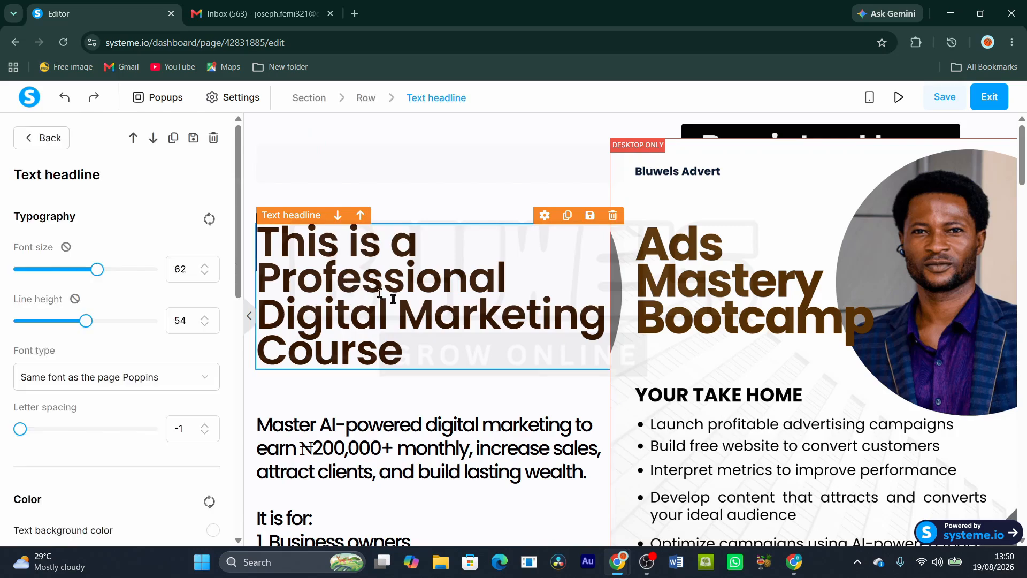
pyautogui.doubleClick(354, 286)
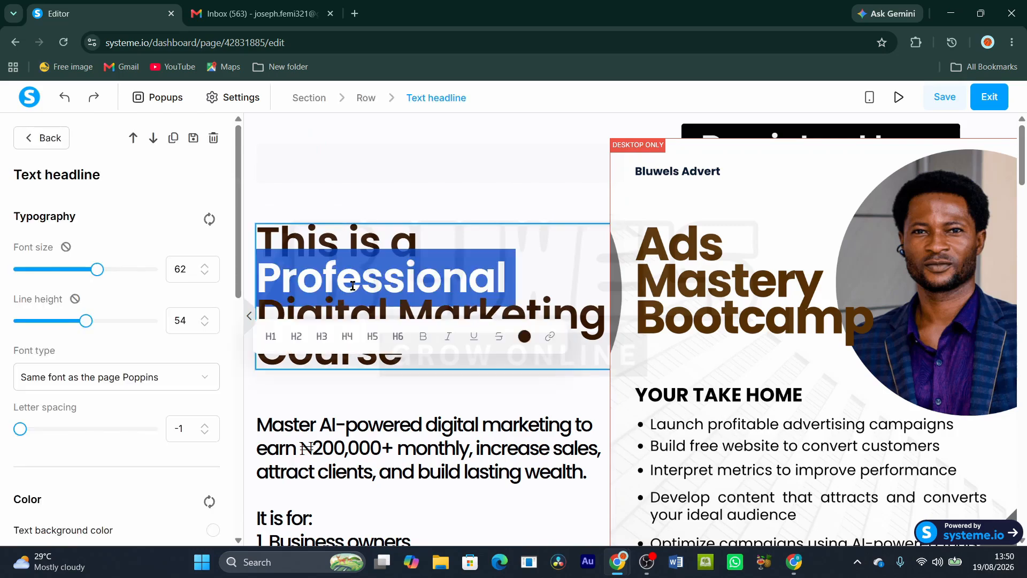
pyautogui.tripleClick(352, 286)
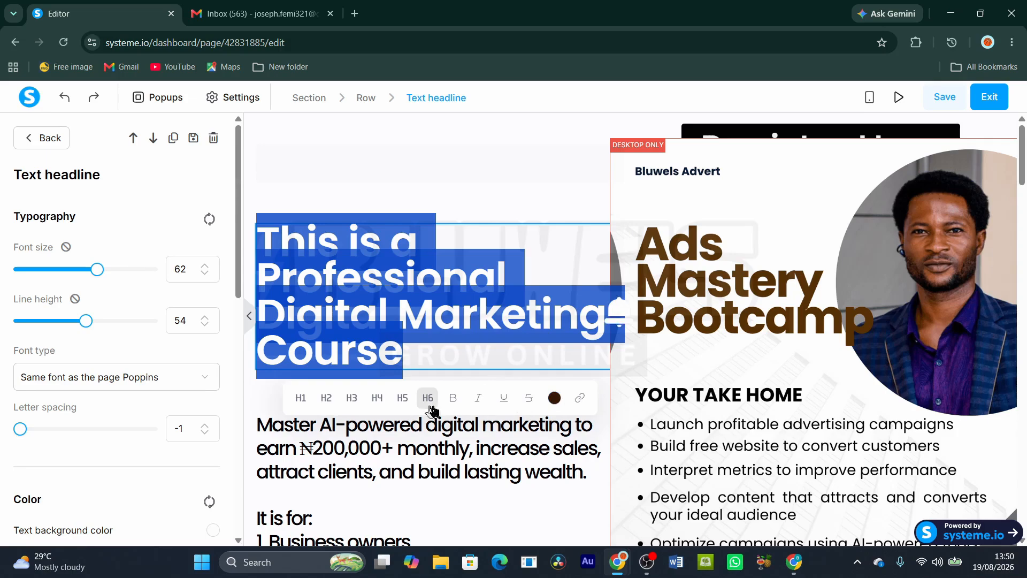
pyautogui.click(557, 405)
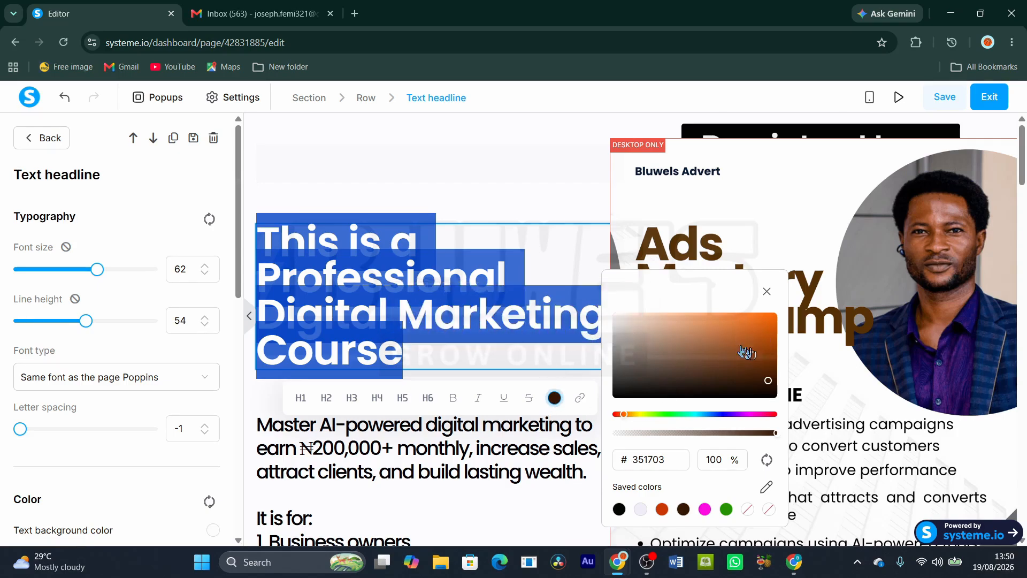
pyautogui.click(751, 343)
pyautogui.click(626, 326)
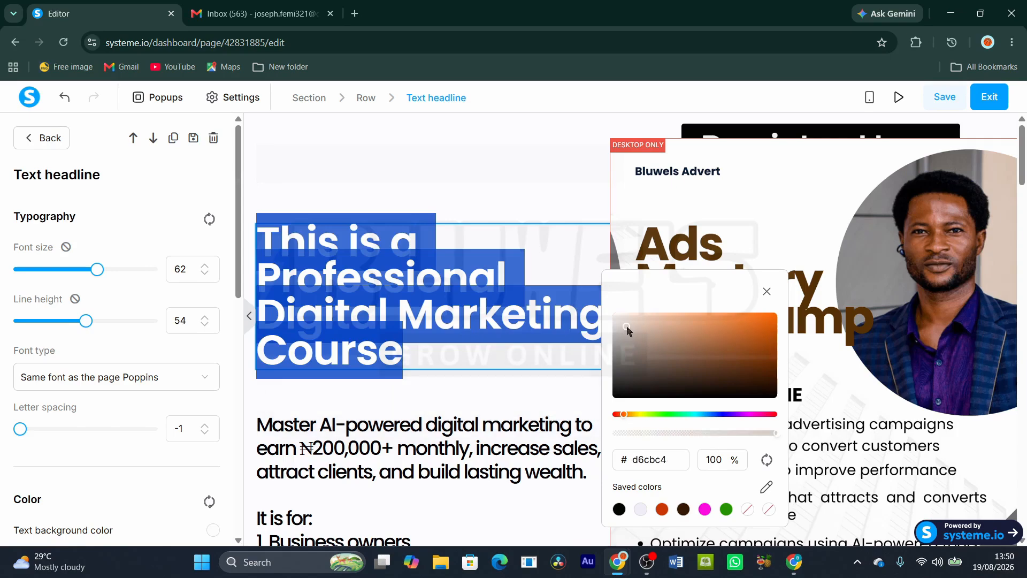
pyautogui.click(671, 421)
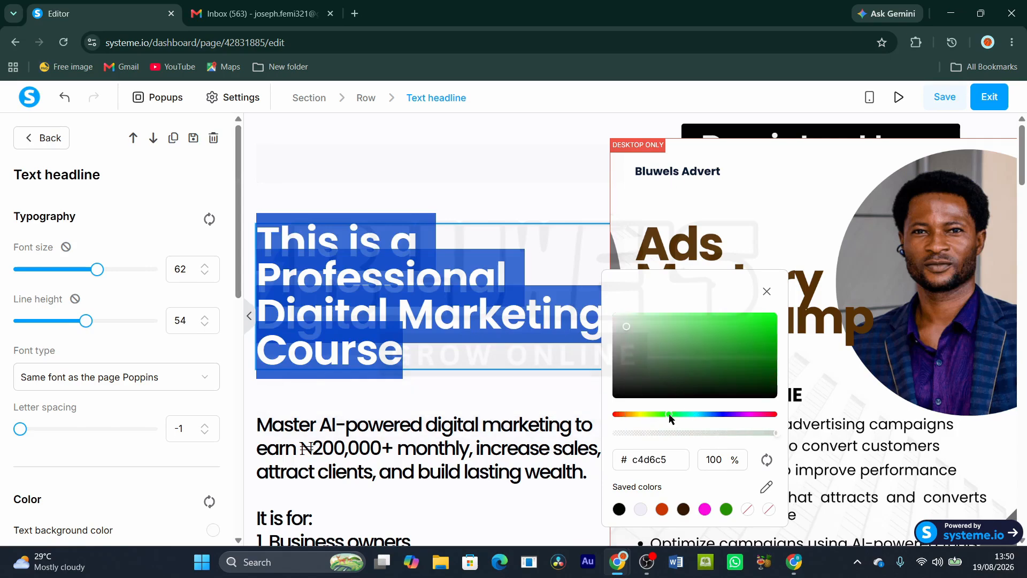
pyautogui.click(364, 368)
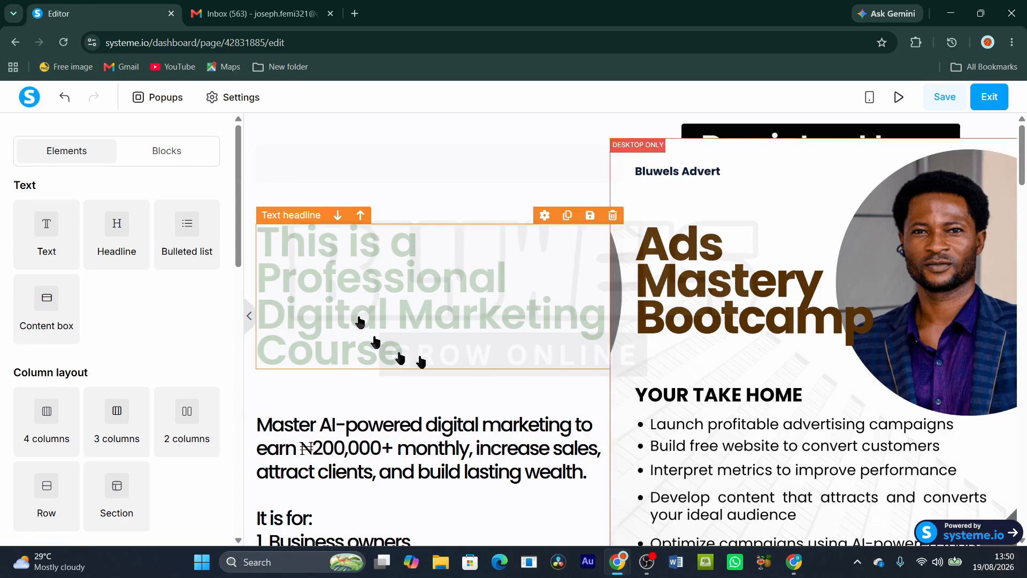
# Undo all the color changes made to the headline text.
pyautogui.click(65, 102)
pyautogui.click(63, 101)
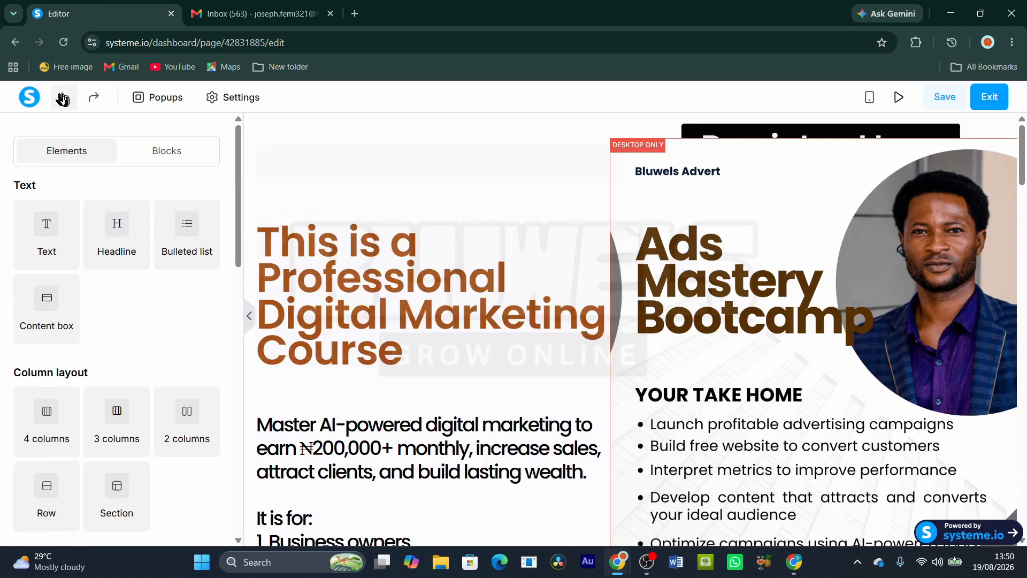
pyautogui.click(64, 98)
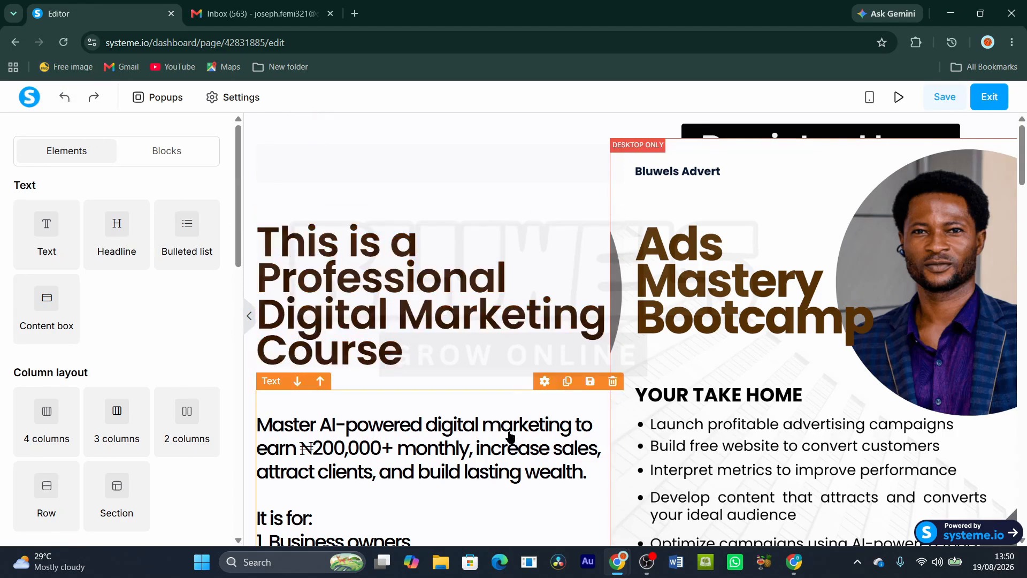
# Look over the sales page's text blocks and training video, and the form, payment and media elements available for the page.
pyautogui.scroll(-2, 575, 404)
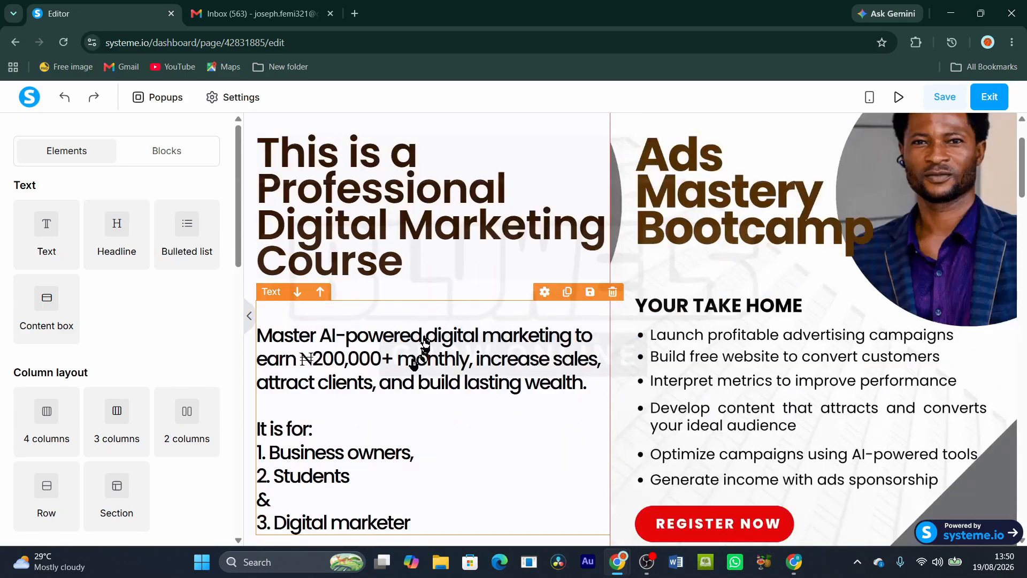
pyautogui.scroll(-5, 439, 421)
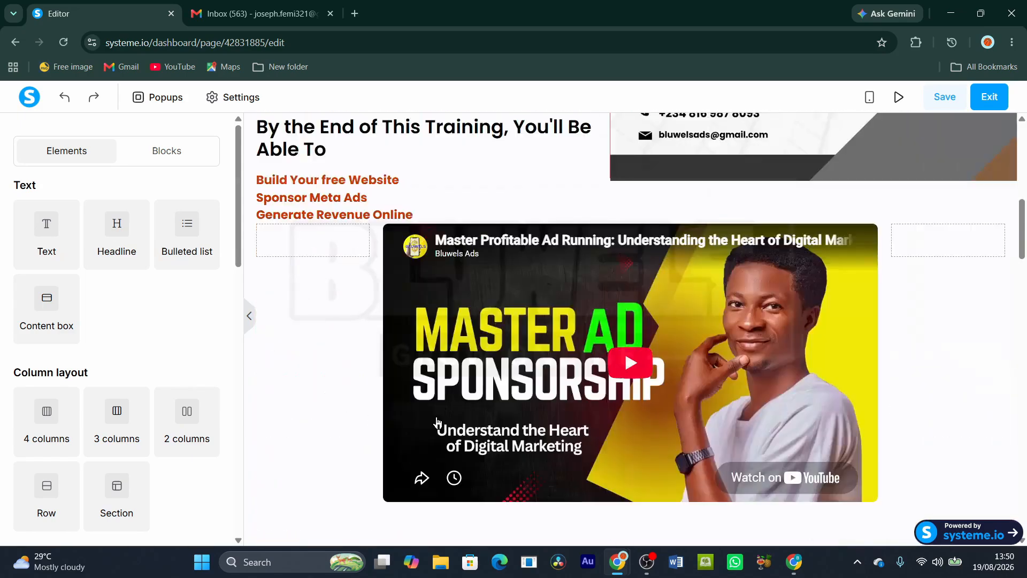
pyautogui.scroll(4, 441, 422)
pyautogui.scroll(-3, 441, 423)
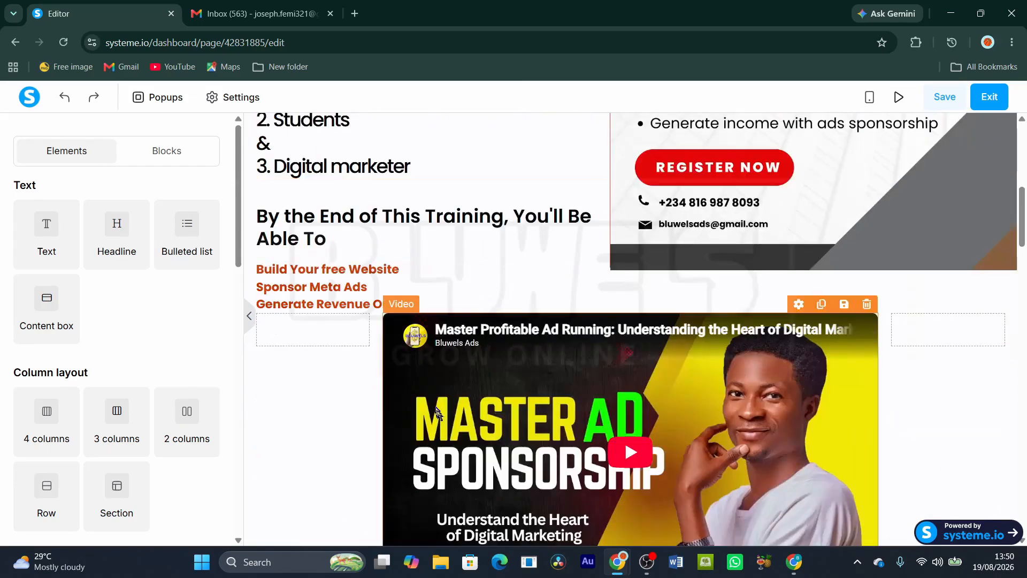
pyautogui.scroll(-1, 528, 409)
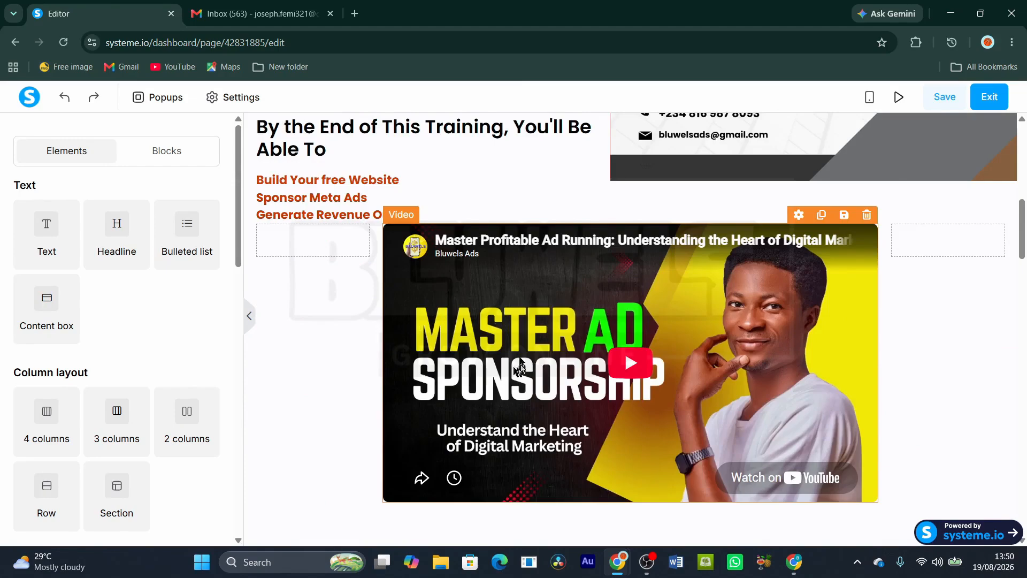
pyautogui.scroll(3, 382, 301)
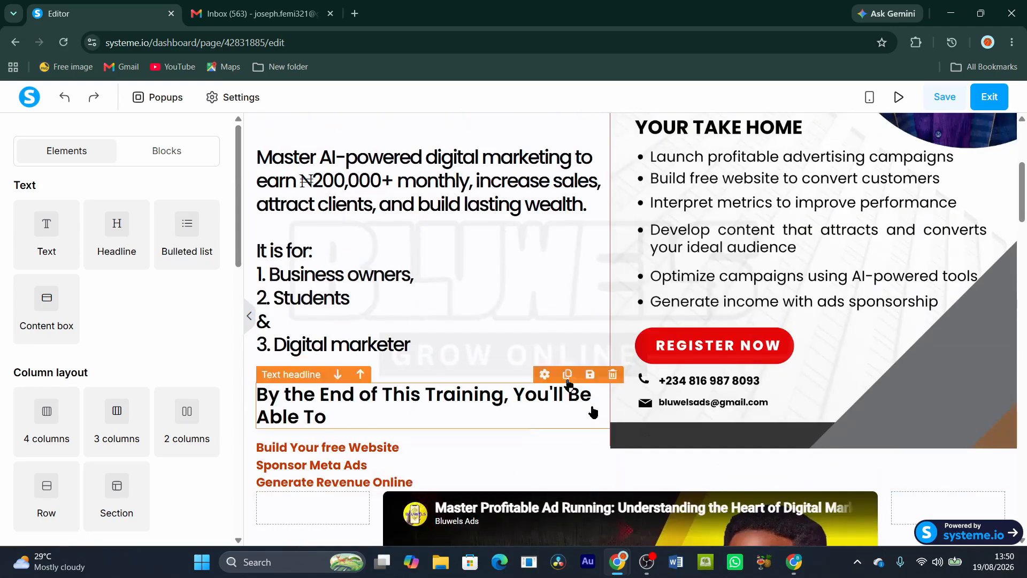
pyautogui.scroll(-5, 150, 310)
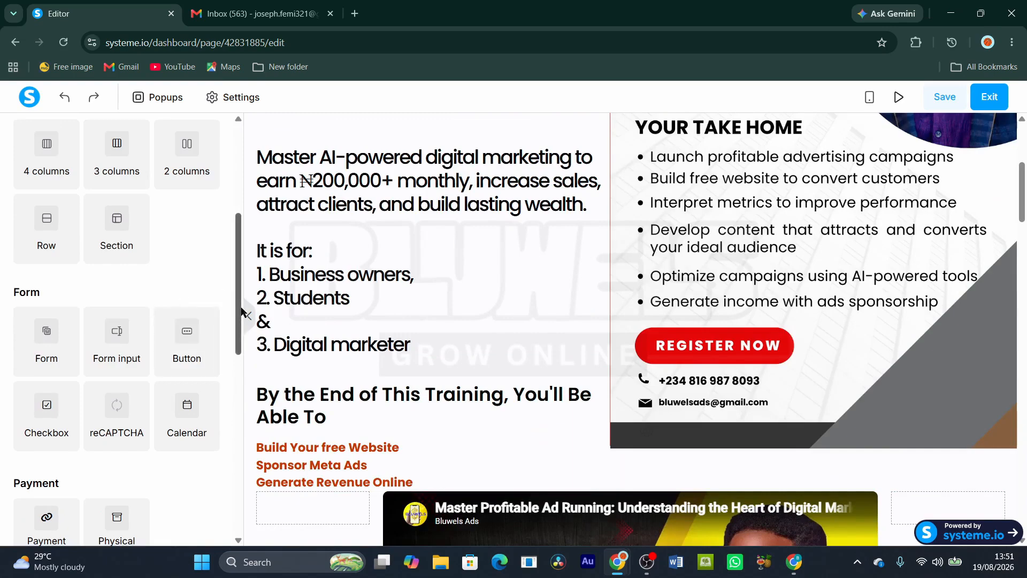
pyautogui.scroll(-5, 239, 318)
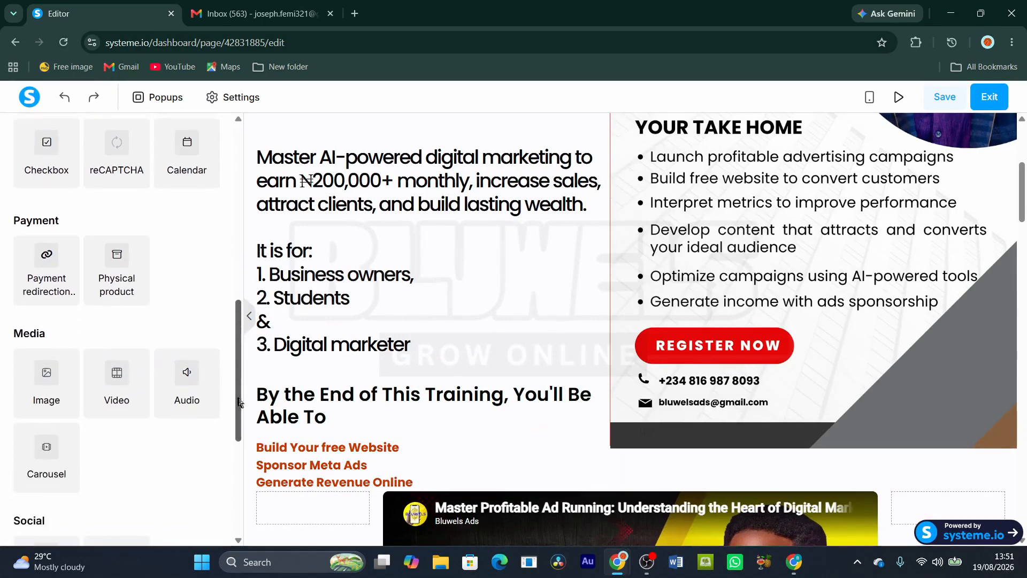
pyautogui.scroll(8, 229, 246)
pyautogui.scroll(-5, 625, 351)
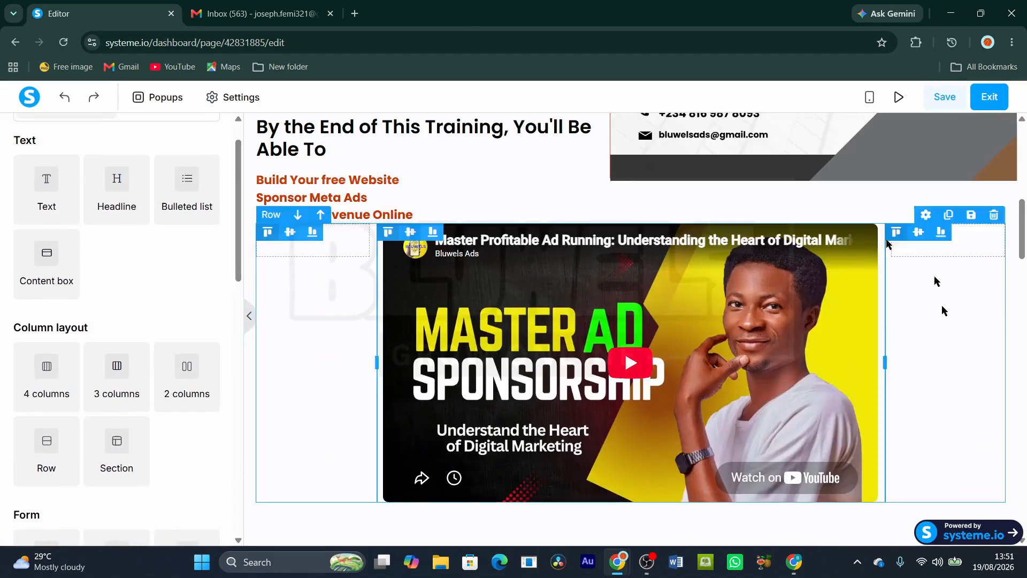
# Open the settings of the Master Ad Sponsorship video and examine its direct-link URL and playback options.
pyautogui.click(534, 293)
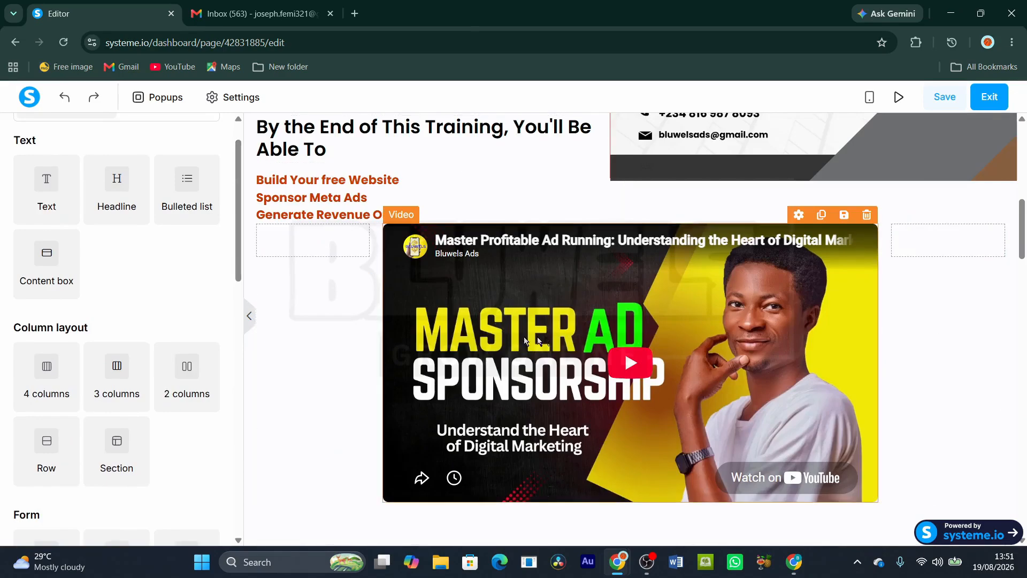
pyautogui.click(532, 291)
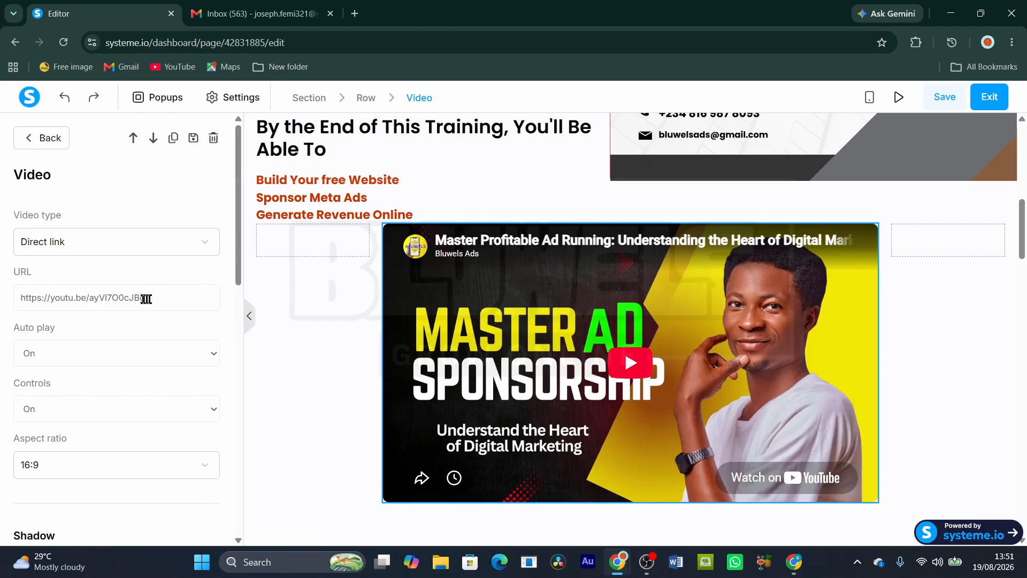
pyautogui.moveTo(151, 299); pyautogui.dragTo(25, 296)
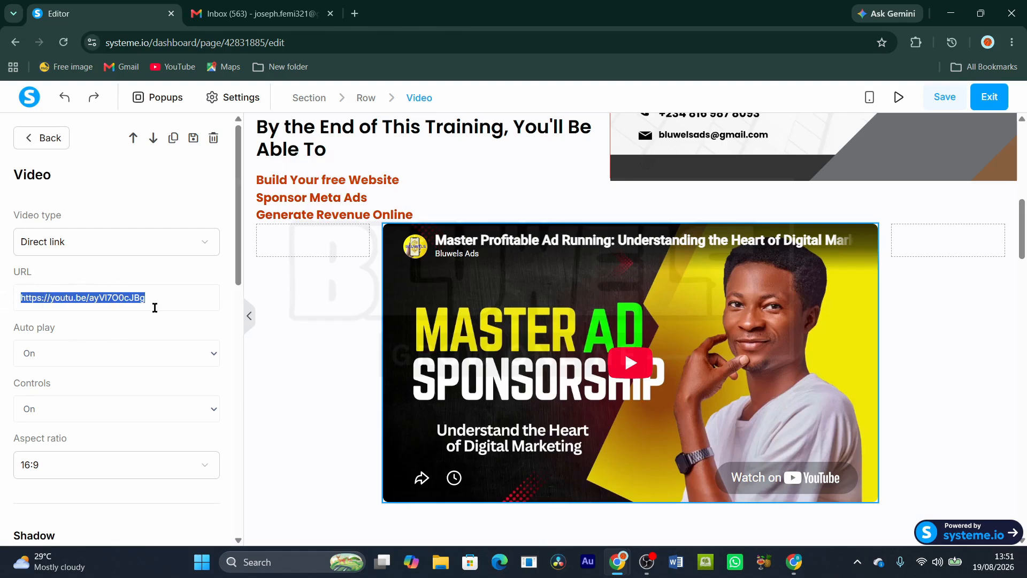
pyautogui.click(41, 296)
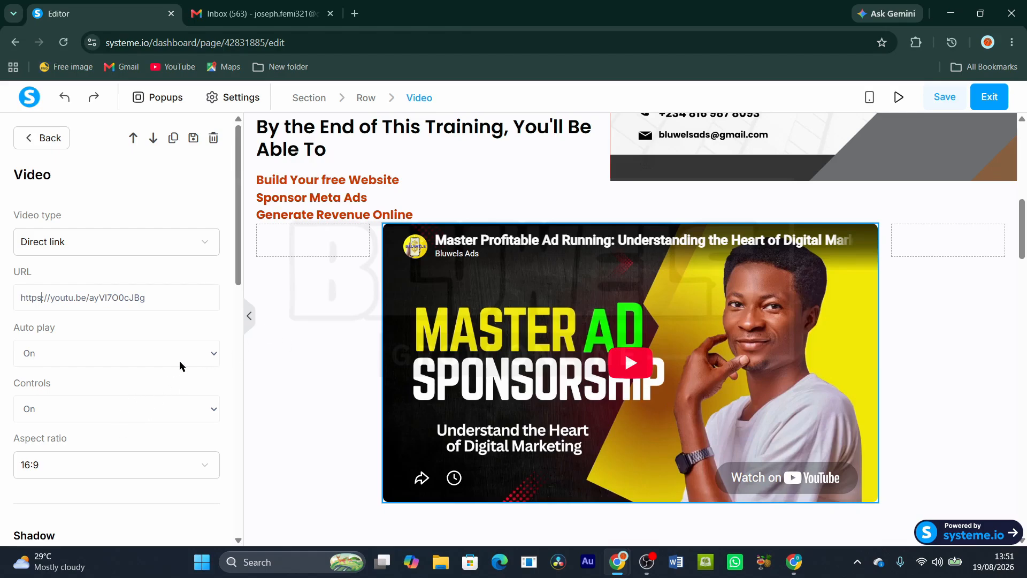
pyautogui.scroll(-5, 180, 366)
pyautogui.scroll(5, 180, 366)
pyautogui.click(964, 354)
# Open the Ads Mastery Bootcamp image's settings and its file upload dialog, and cancel without replacing the image.
pyautogui.scroll(10, 1020, 256)
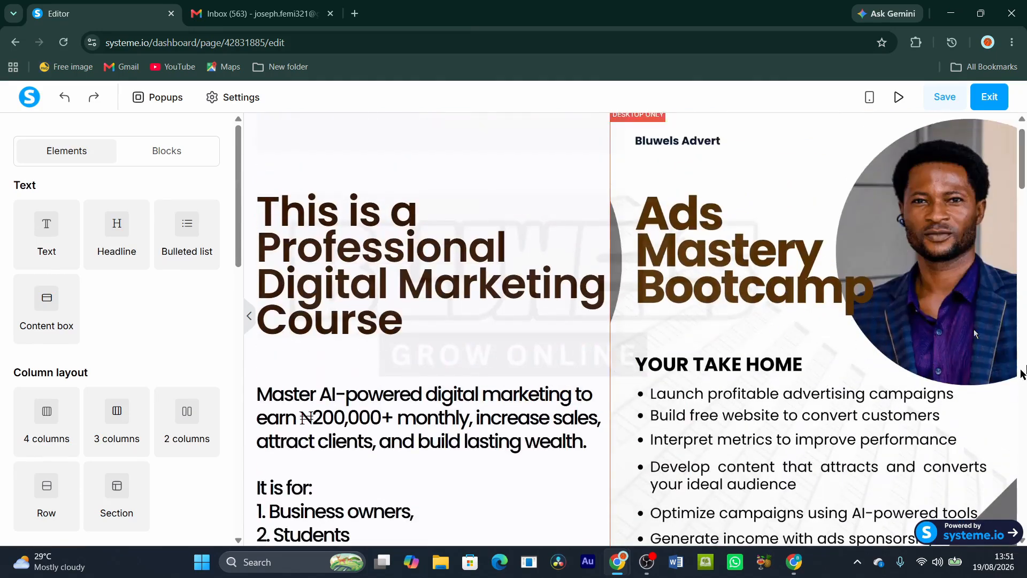
pyautogui.click(758, 317)
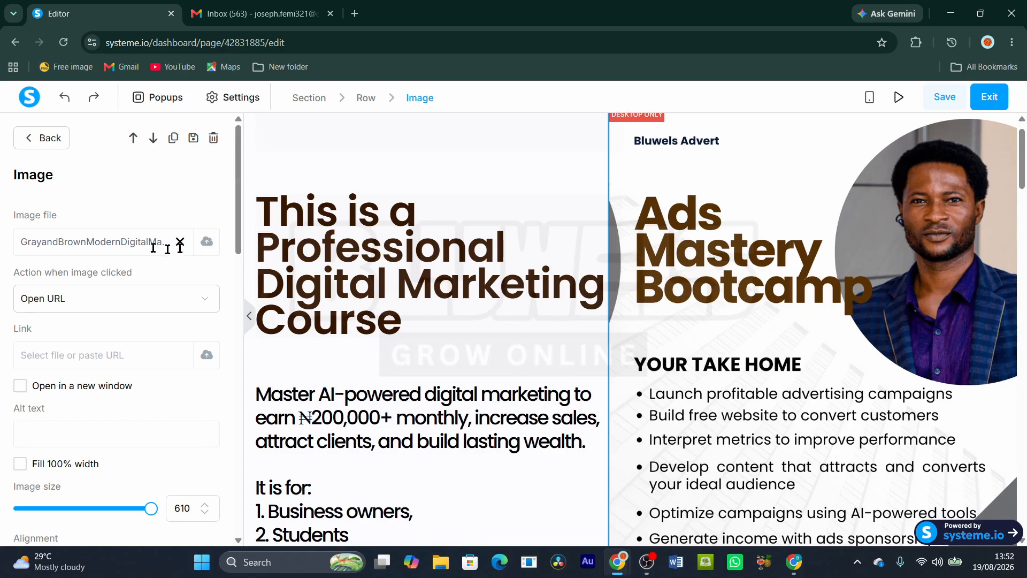
pyautogui.click(207, 246)
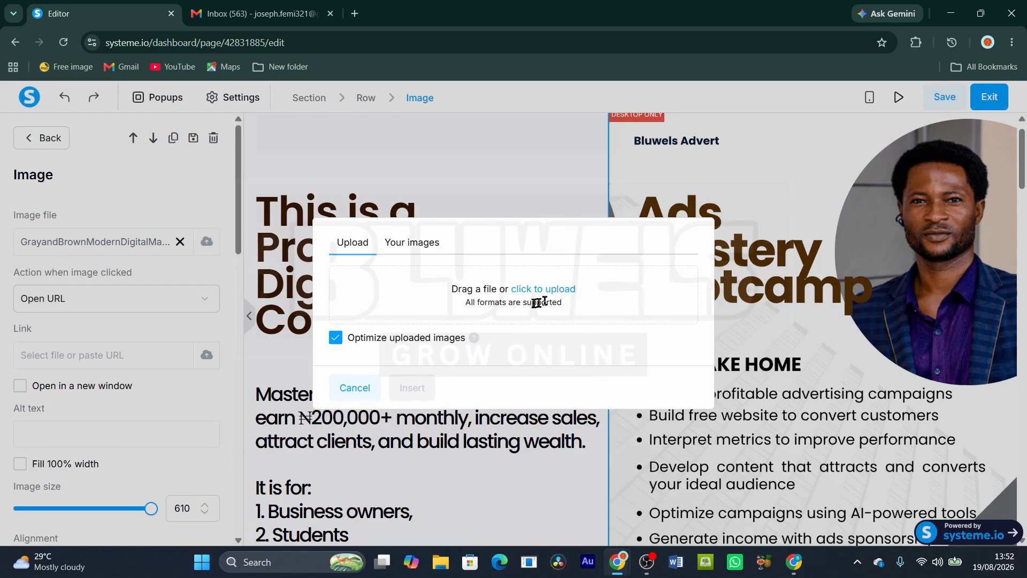
pyautogui.click(355, 389)
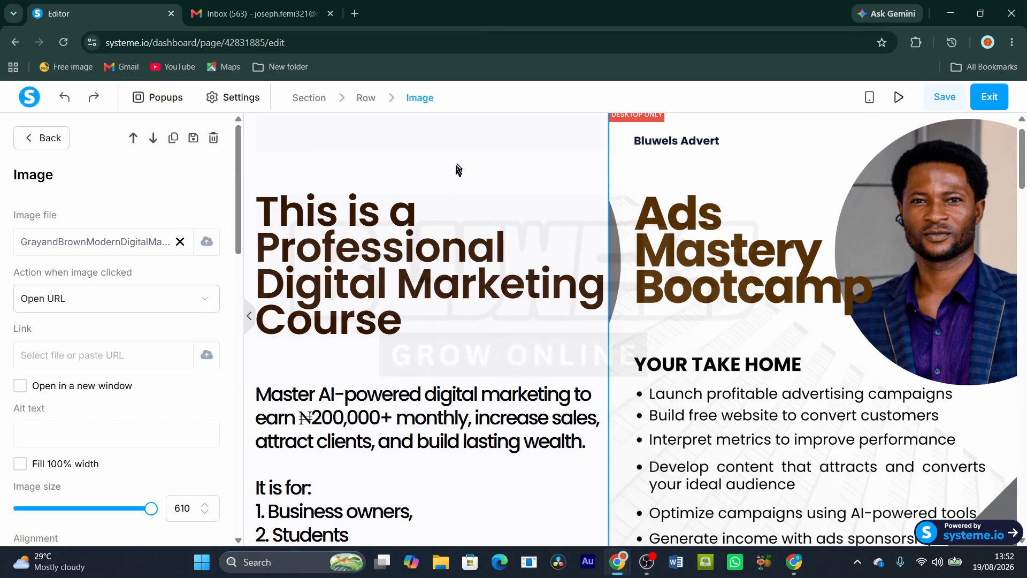
# Review the sales page from the headline down to the training video and back up.
pyautogui.click(423, 356)
pyautogui.scroll(-5, 445, 454)
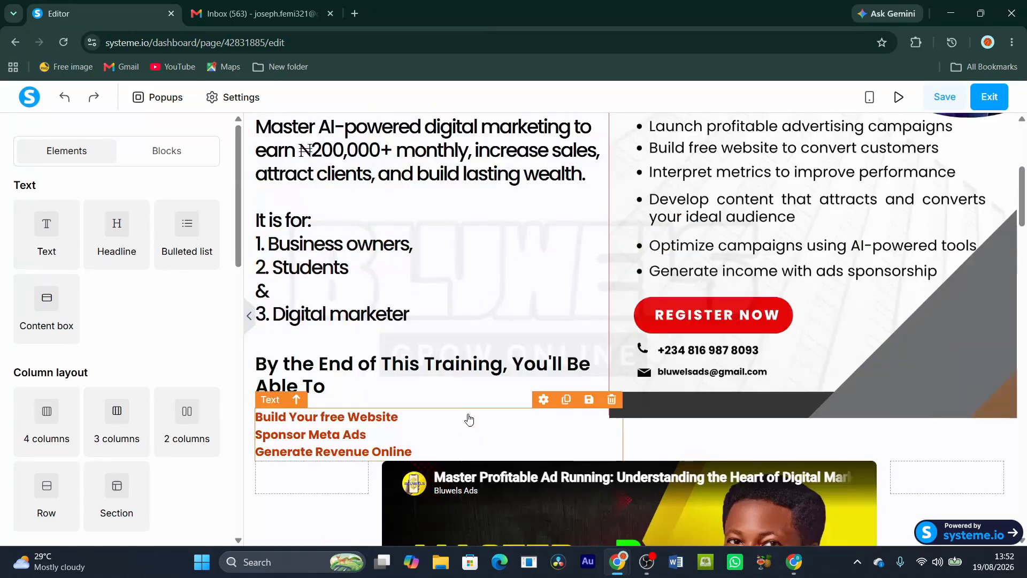
pyautogui.scroll(-15, 468, 413)
pyautogui.scroll(-5, 468, 418)
pyautogui.scroll(20, 468, 417)
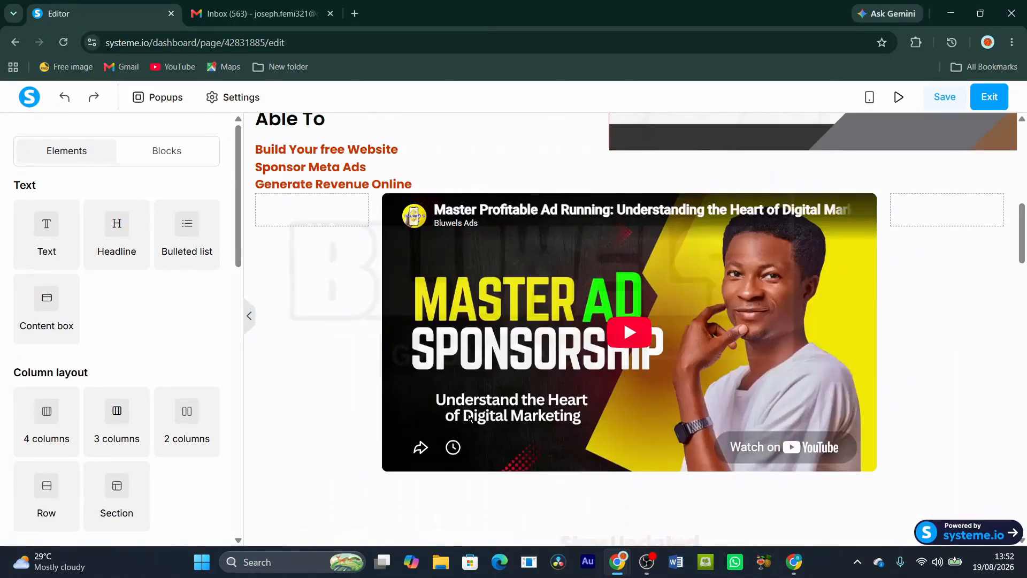
pyautogui.scroll(2, 468, 418)
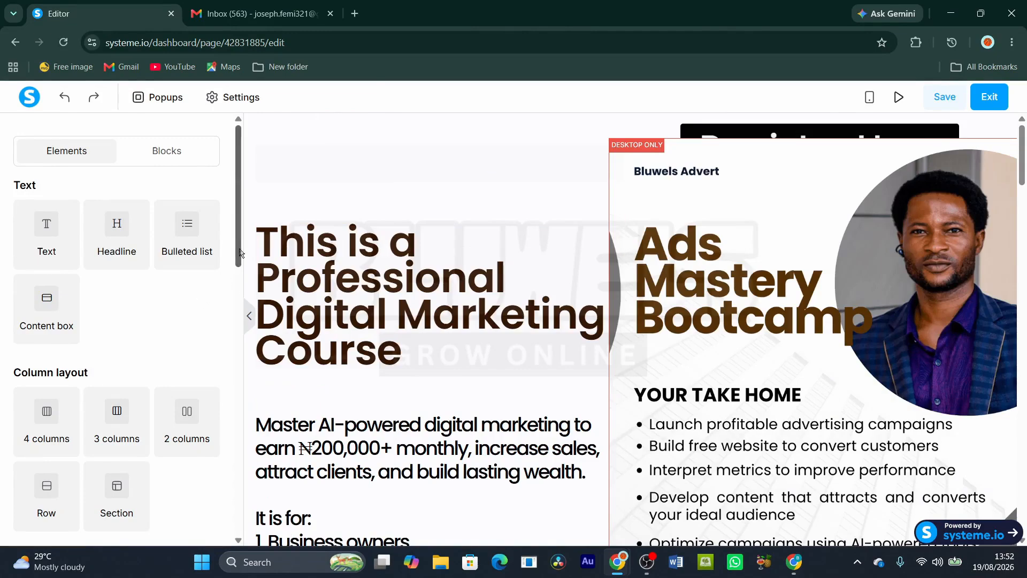
pyautogui.moveTo(240, 253)
pyautogui.mouseDown()
pyautogui.moveTo(242, 303)
pyautogui.moveTo(229, 334)
pyautogui.moveTo(235, 249)
pyautogui.mouseUp()
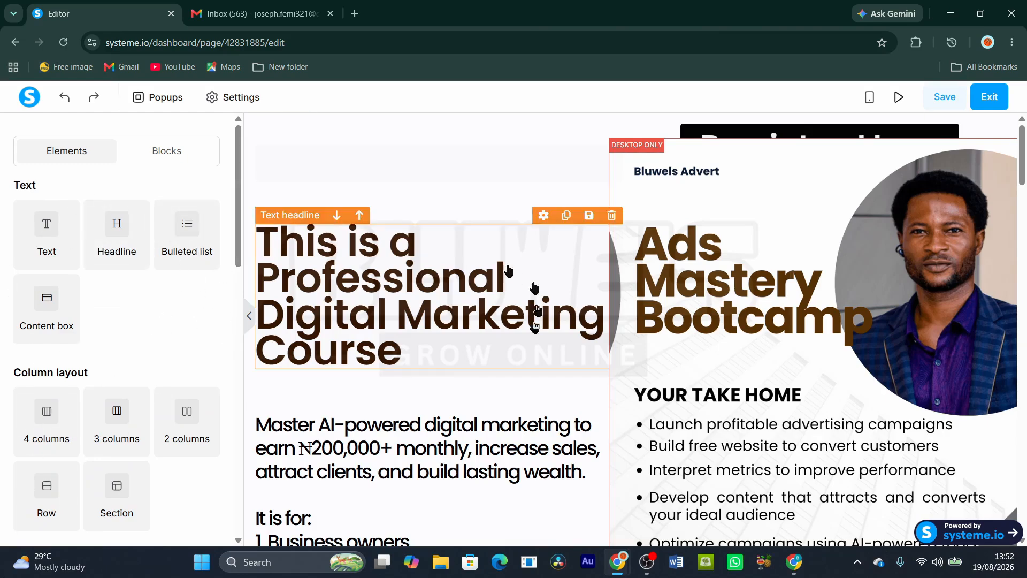
# Add a text element beneath the Professional Digital Marketing Course headline and delete it again.
pyautogui.tripleClick(443, 281)
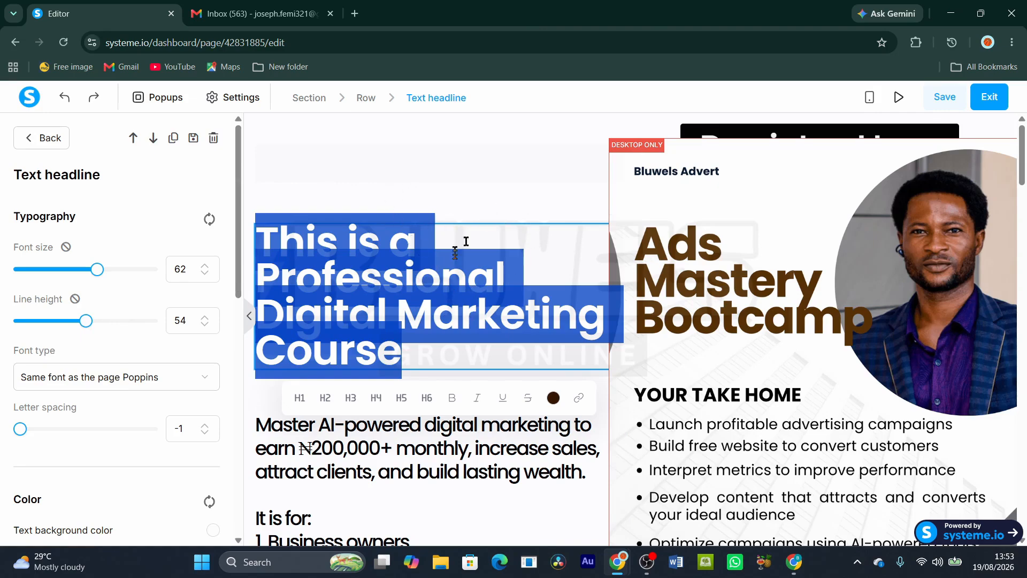
pyautogui.click(518, 208)
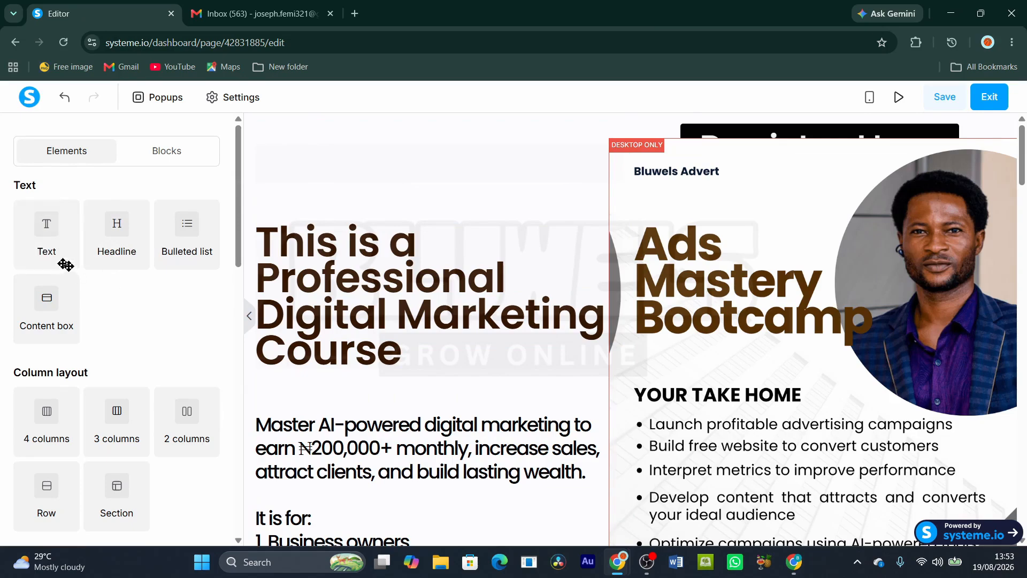
pyautogui.moveTo(35, 233); pyautogui.dragTo(397, 371)
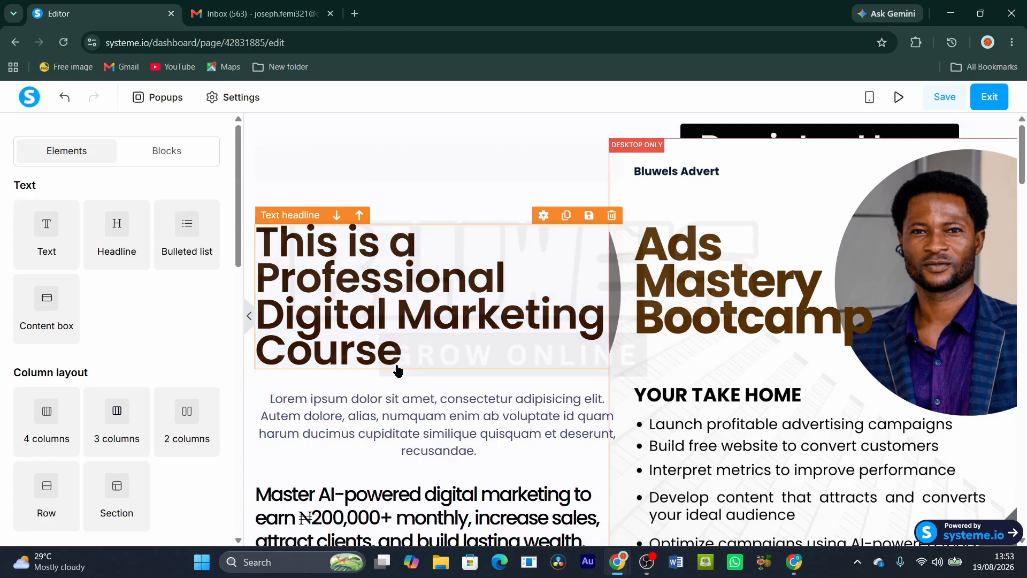
pyautogui.click(436, 423)
pyautogui.moveTo(477, 451); pyautogui.dragTo(275, 398)
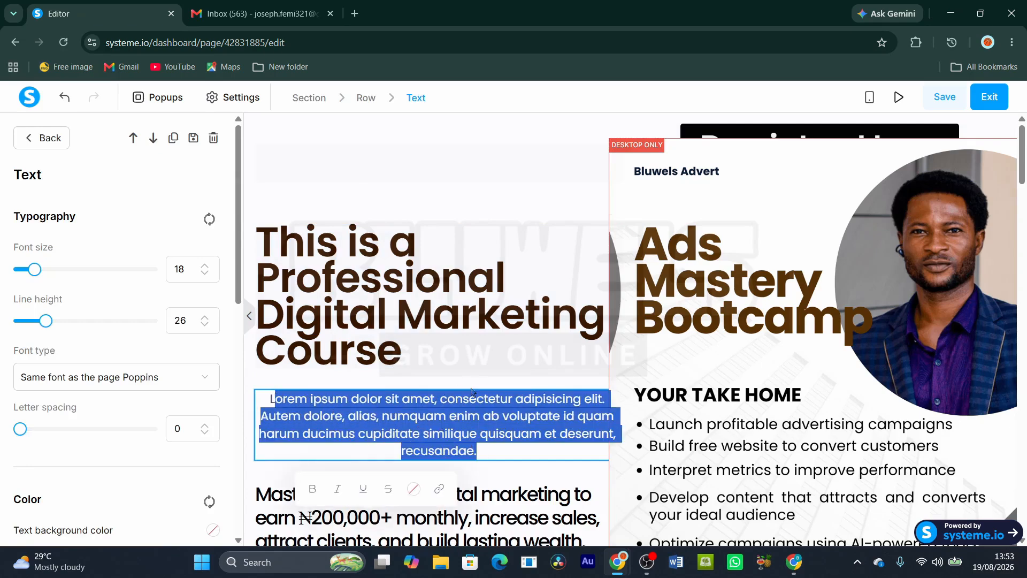
pyautogui.click(493, 471)
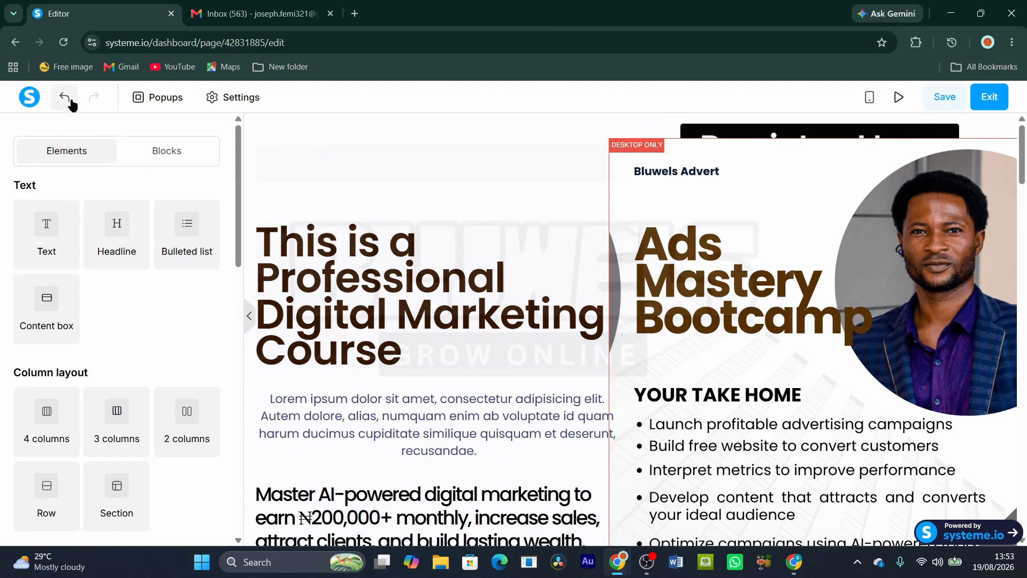
pyautogui.click(612, 382)
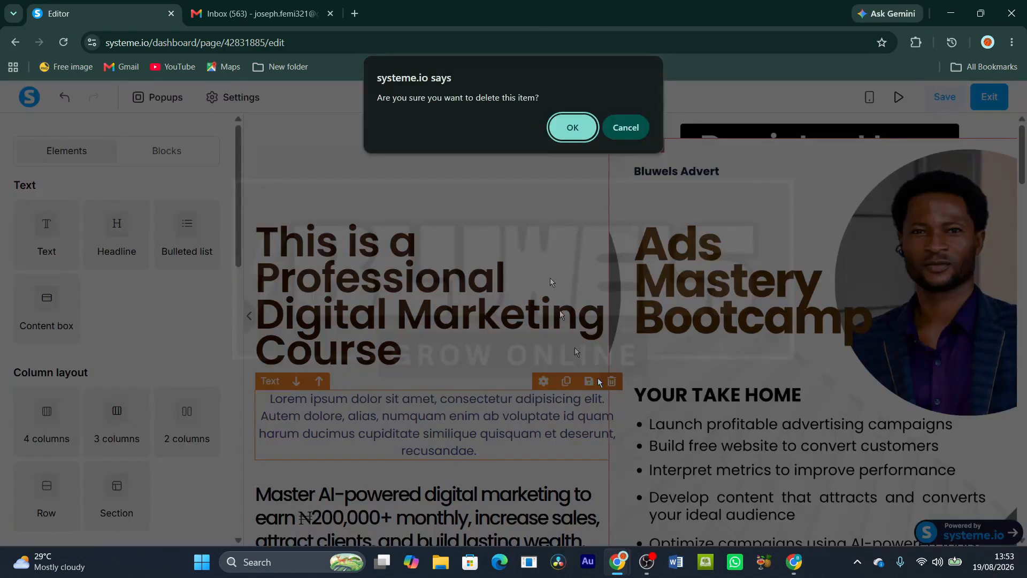
pyautogui.click(573, 128)
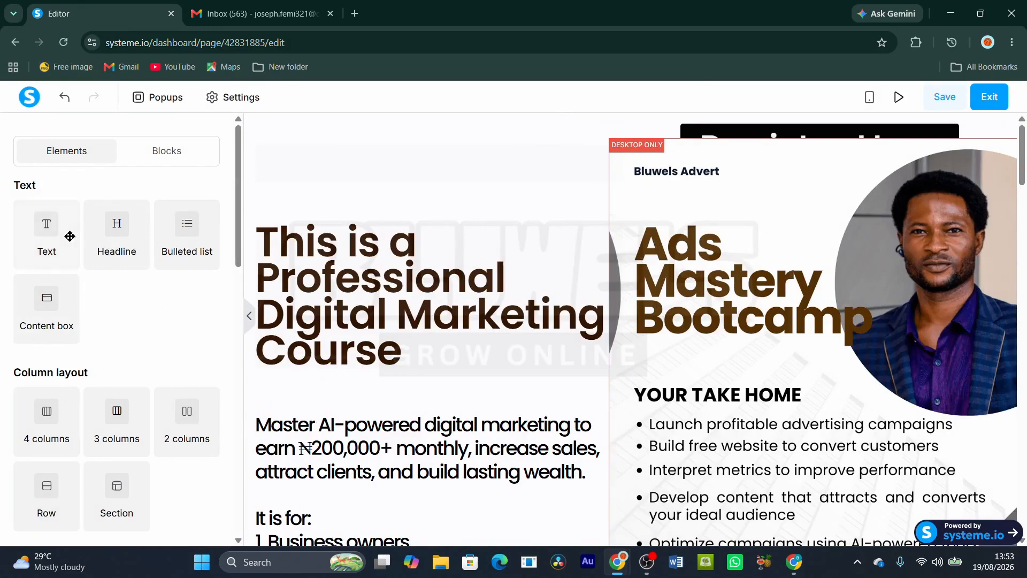
# Add a form element directly beneath the Professional Digital Marketing Course headline.
pyautogui.scroll(-3, 69, 329)
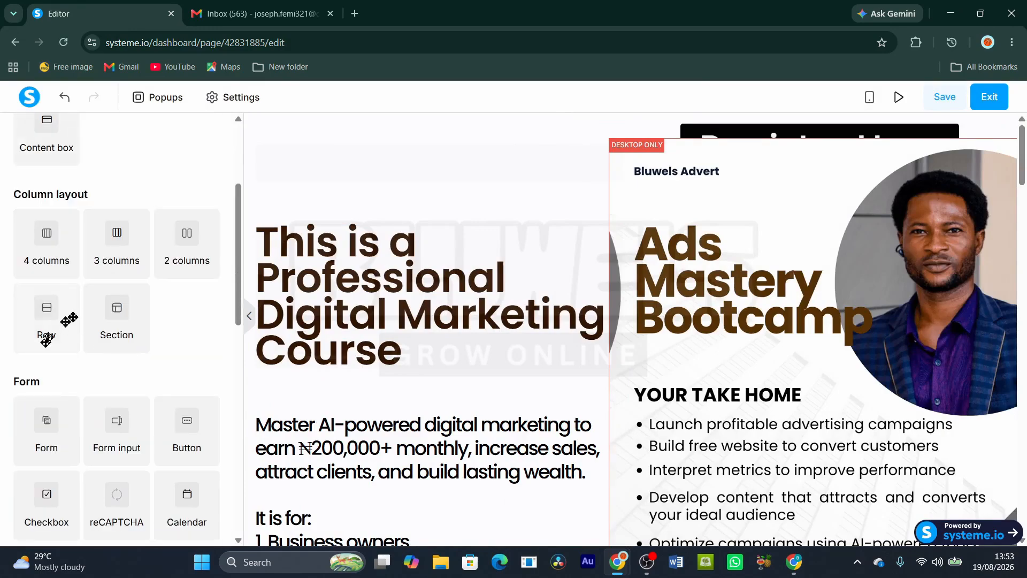
pyautogui.scroll(-2, 44, 443)
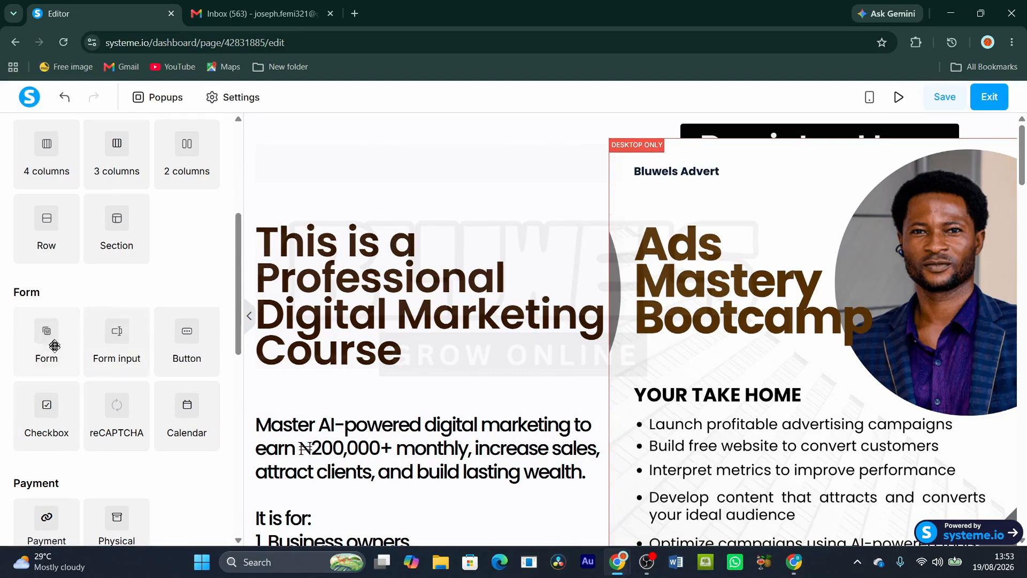
pyautogui.moveTo(47, 347); pyautogui.dragTo(424, 386)
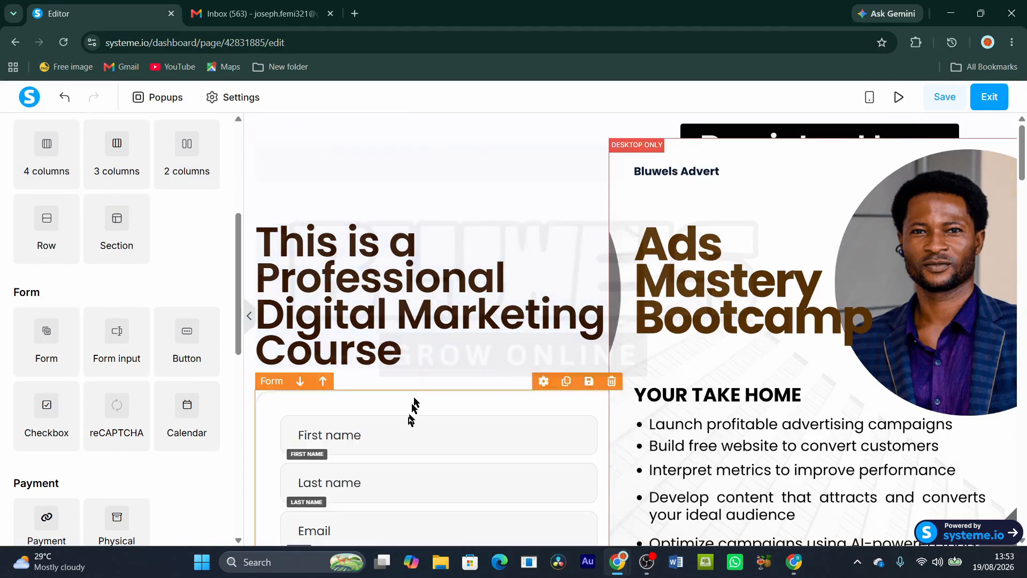
pyautogui.scroll(-3, 410, 422)
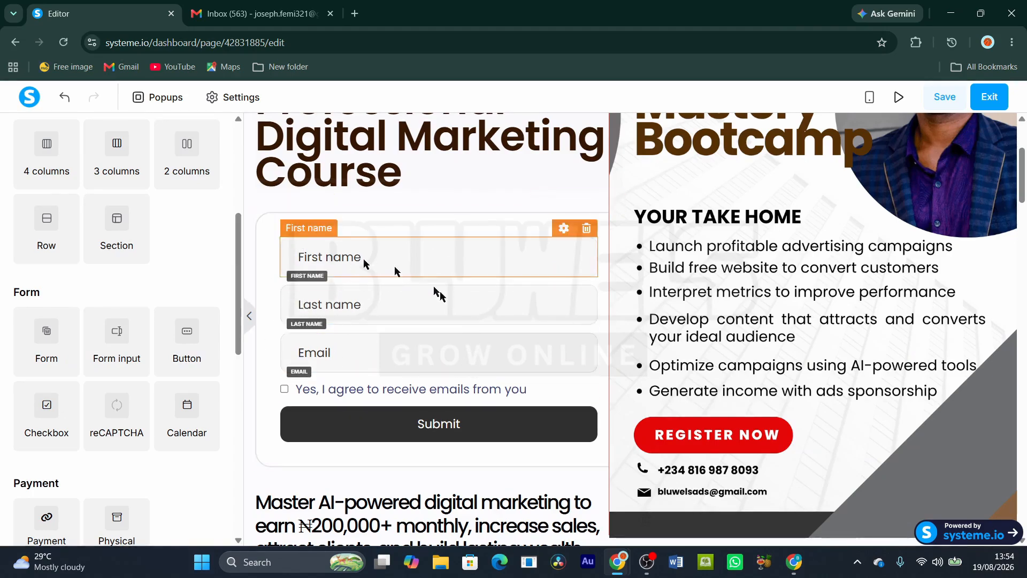
# Add the Phone number and Country fields to the new form and look over the other available fields.
pyautogui.click(267, 231)
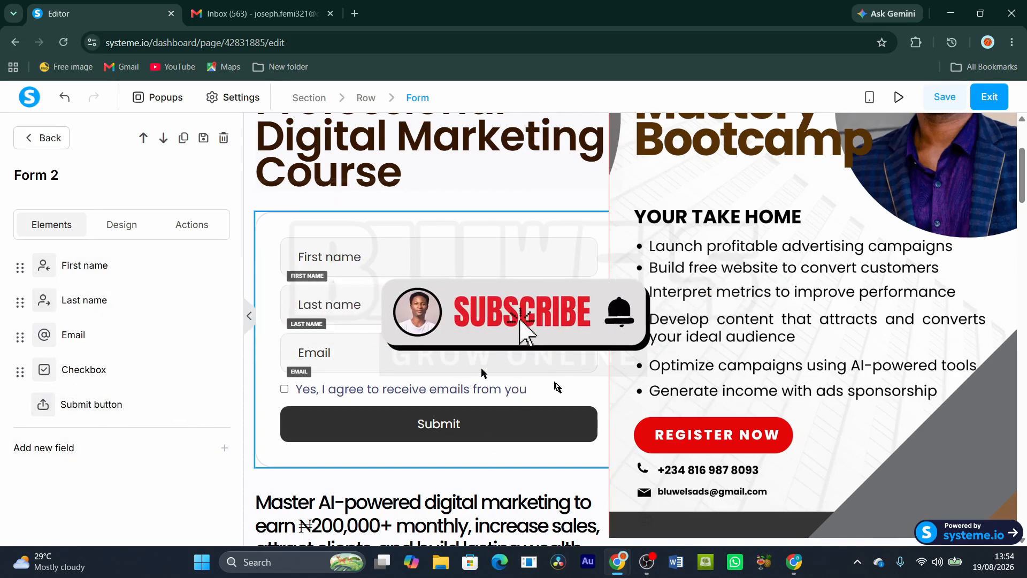
pyautogui.click(45, 450)
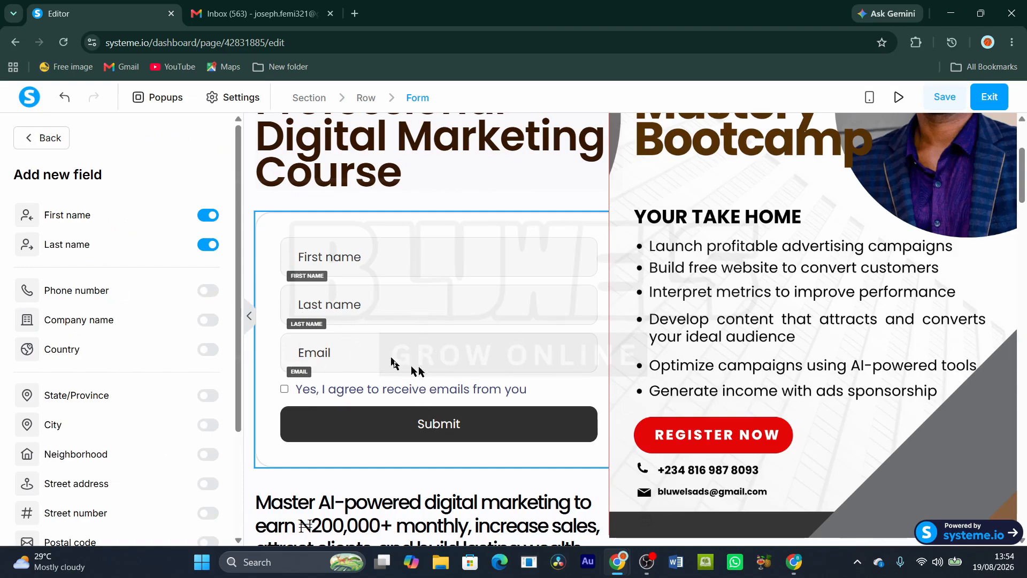
pyautogui.click(212, 294)
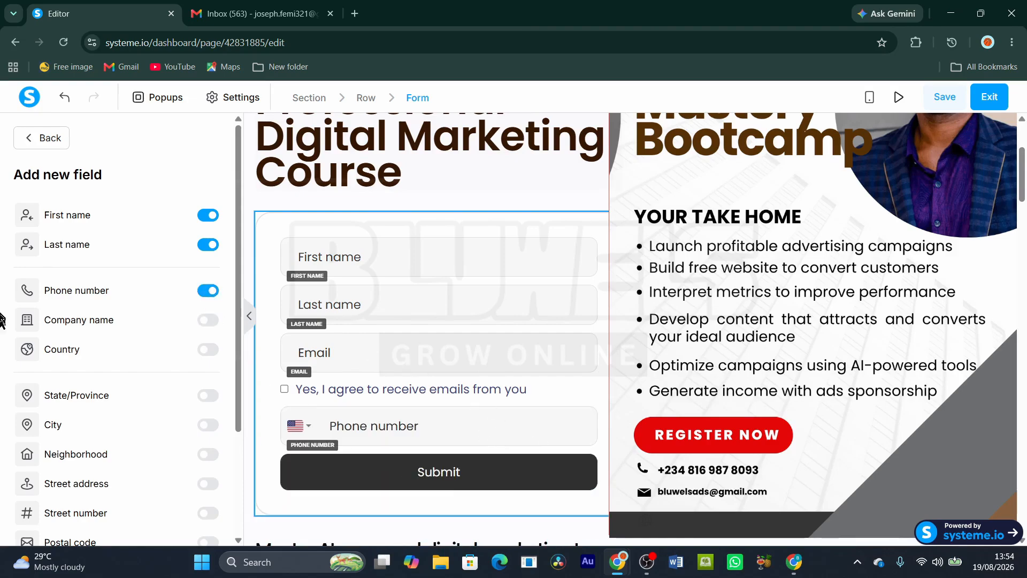
pyautogui.click(211, 356)
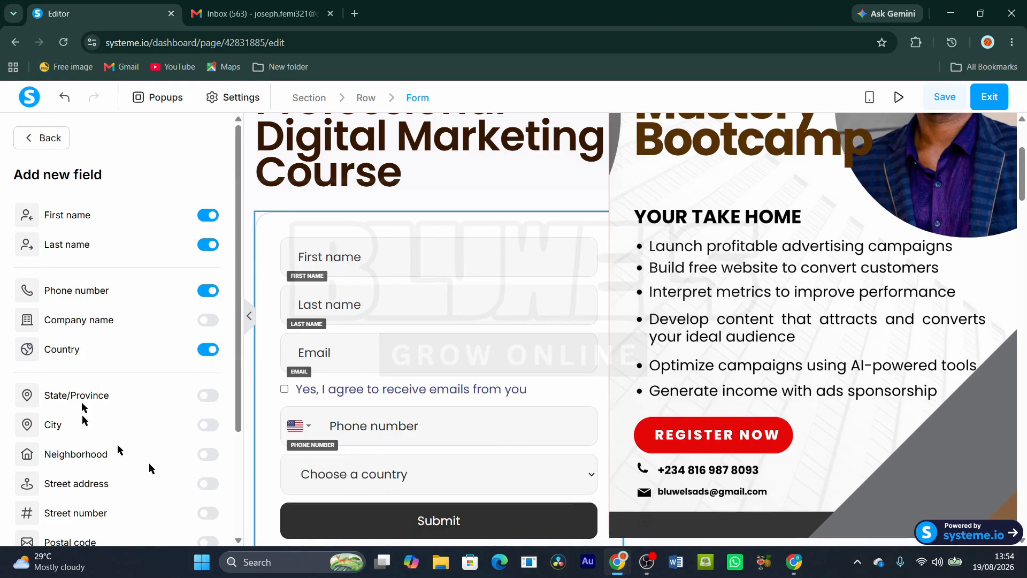
pyautogui.scroll(-3, 101, 430)
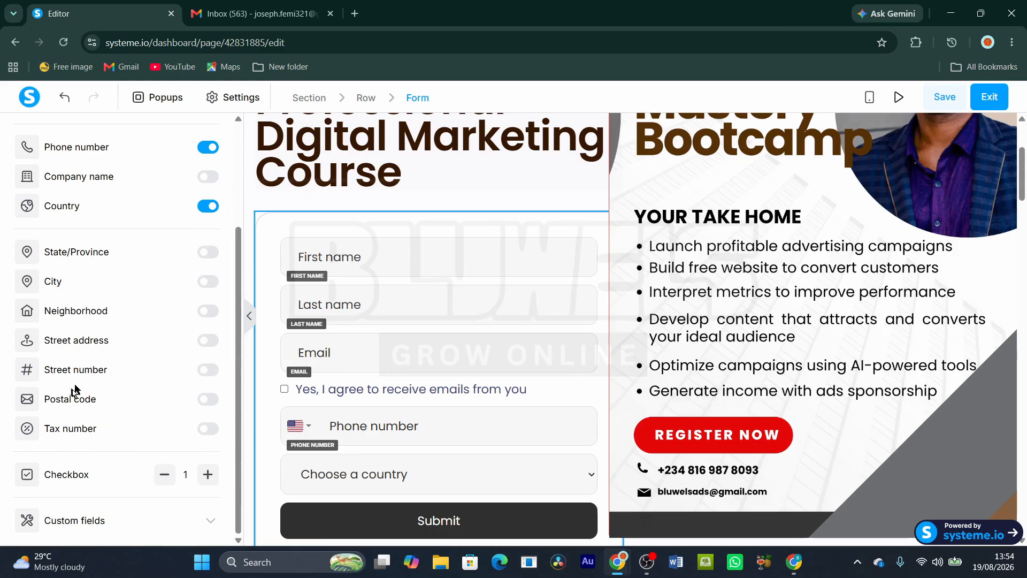
# Delete the form beneath the course headline.
pyautogui.click(260, 216)
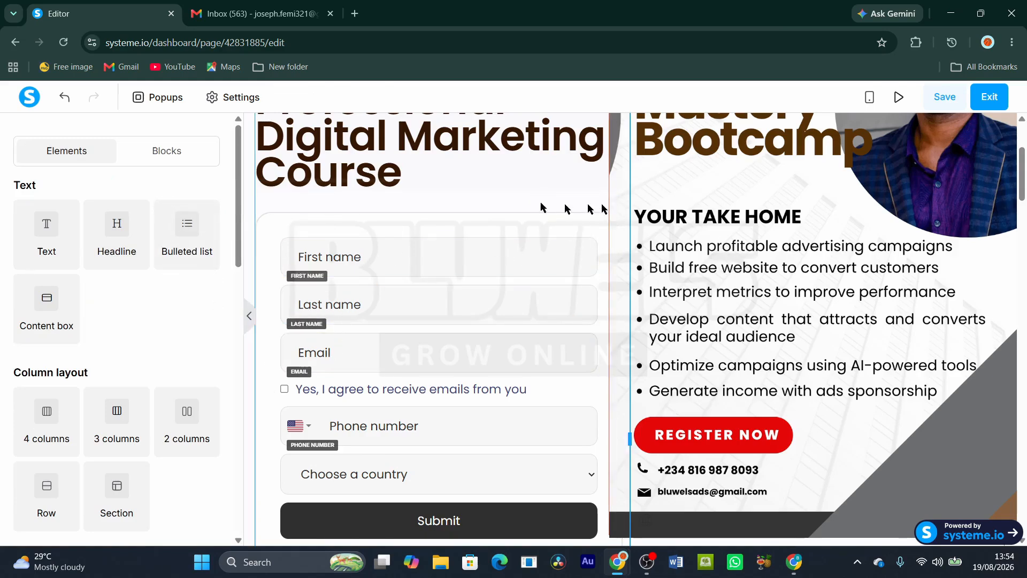
pyautogui.click(611, 206)
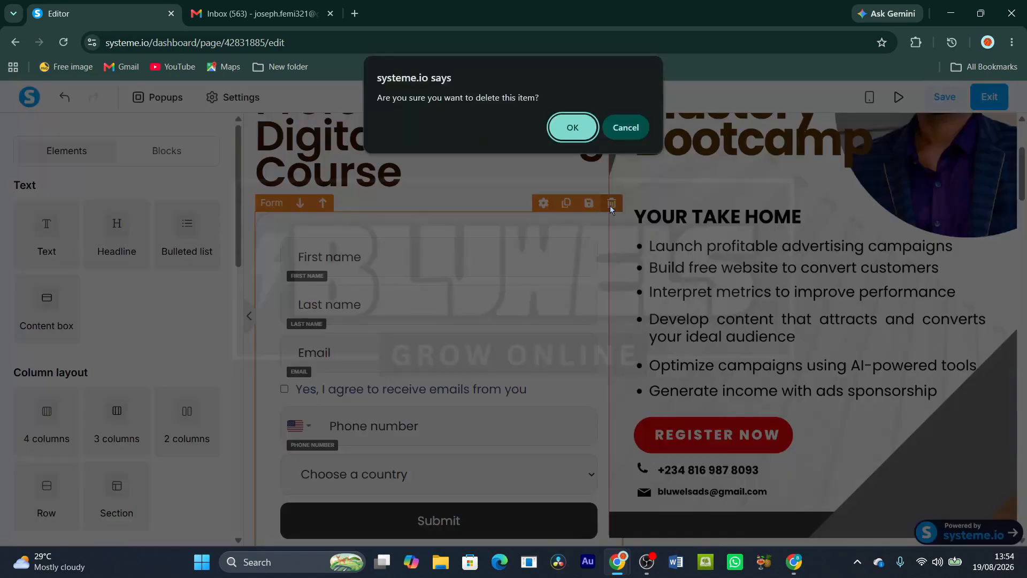
pyautogui.click(572, 128)
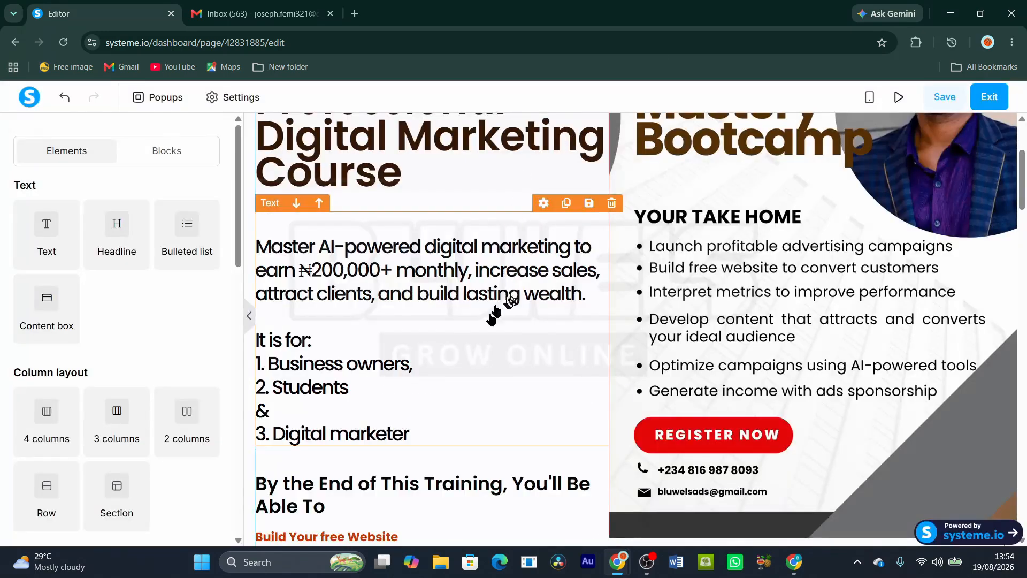
# Add an audio element below the "It is for" text and open its direct-link URL for editing.
pyautogui.scroll(-5, 217, 361)
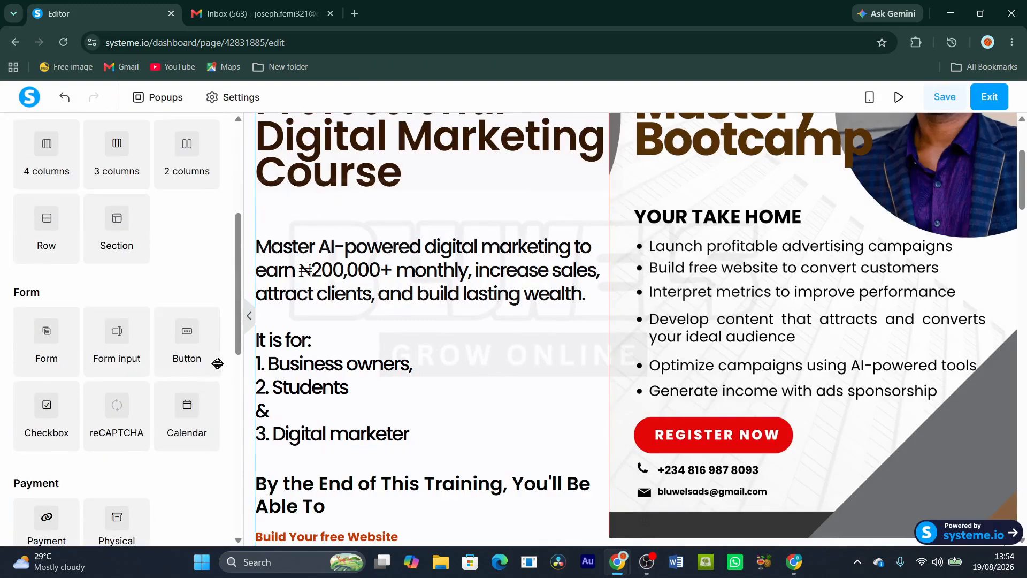
pyautogui.scroll(-3, 107, 382)
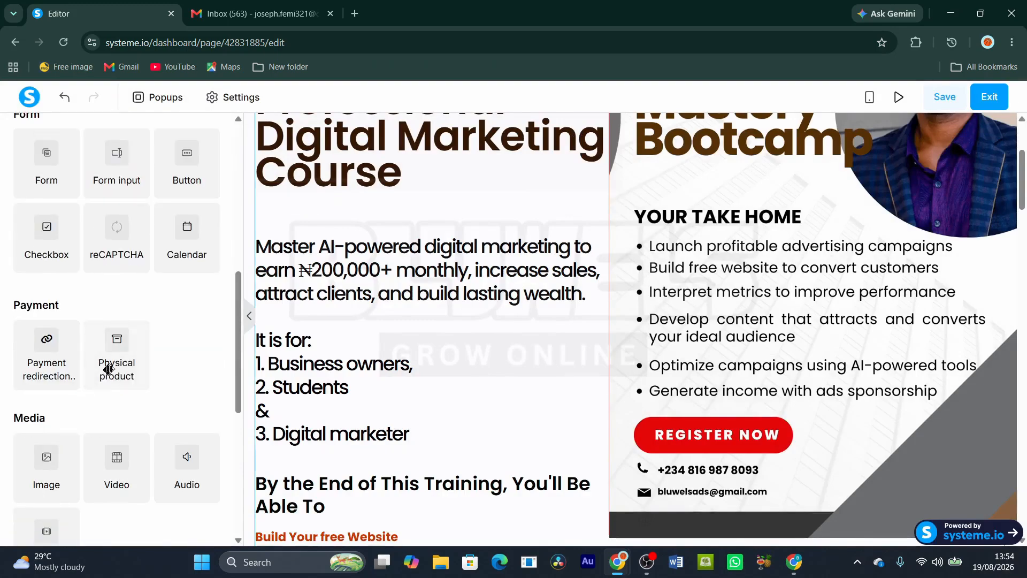
pyautogui.scroll(-3, 110, 471)
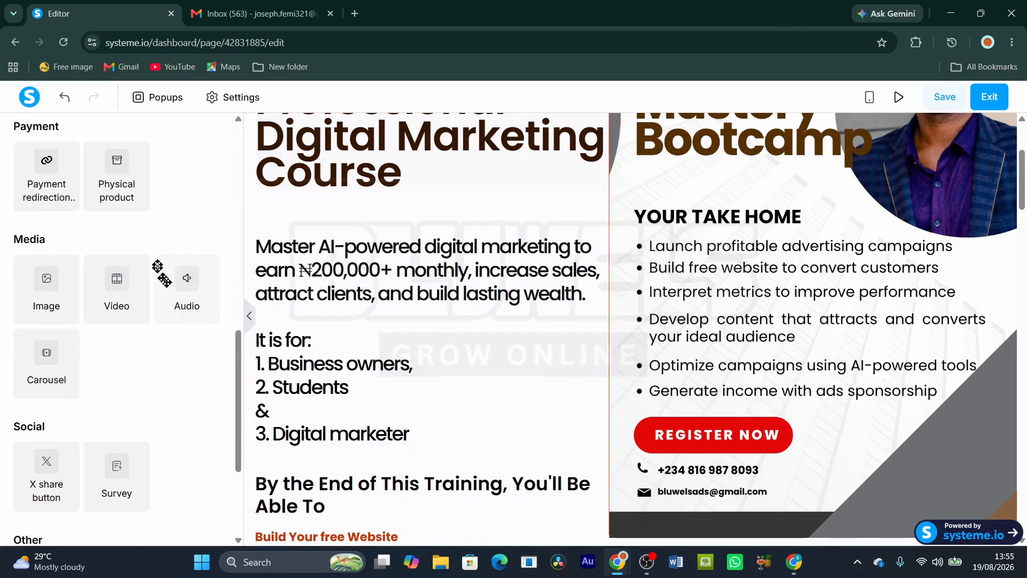
pyautogui.moveTo(177, 304); pyautogui.dragTo(427, 437)
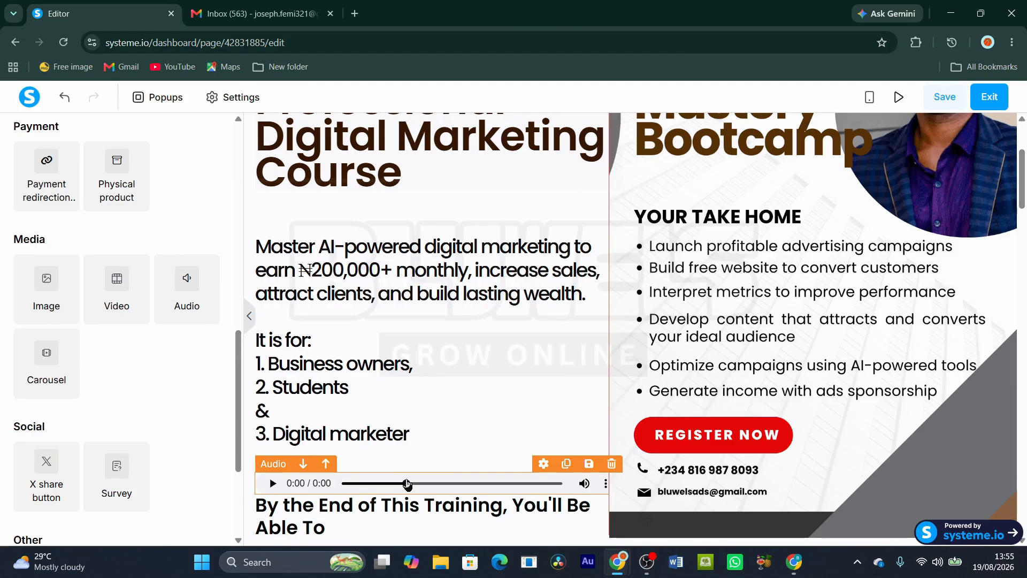
pyautogui.click(280, 467)
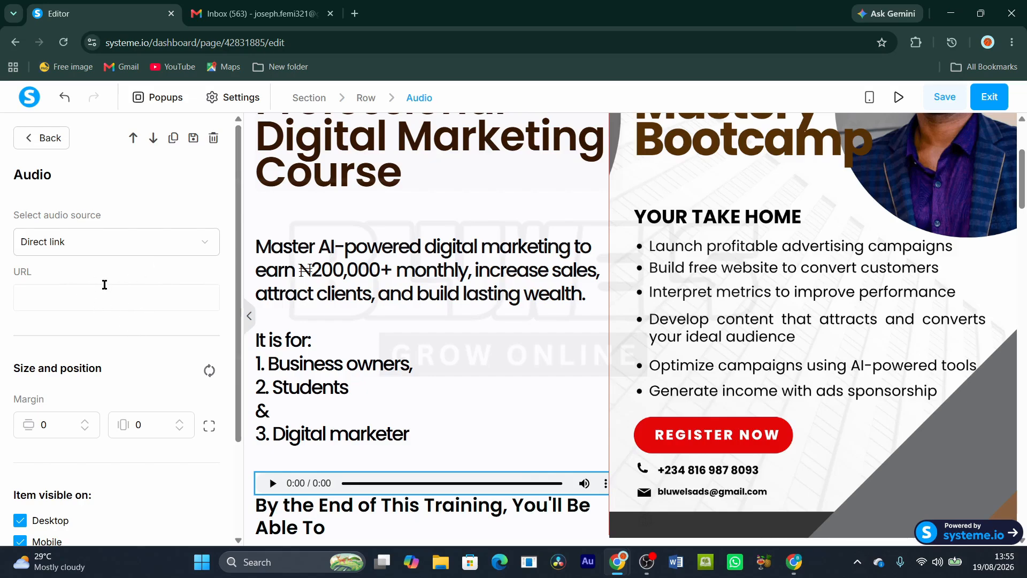
pyautogui.click(102, 298)
pyautogui.click(583, 485)
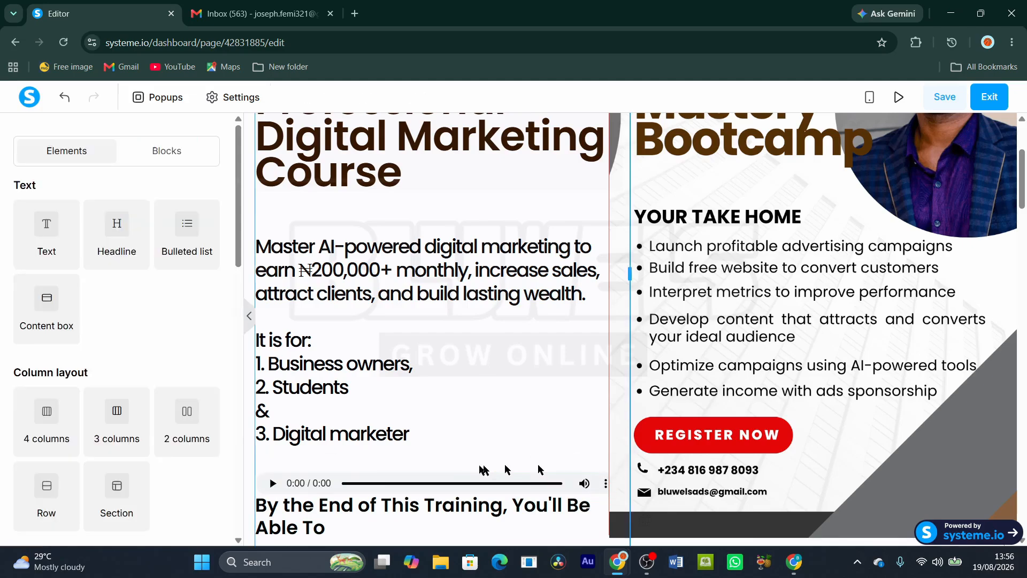
# Delete the audio element above the "By the End of This Training" heading.
pyautogui.moveTo(489, 484); pyautogui.dragTo(504, 484)
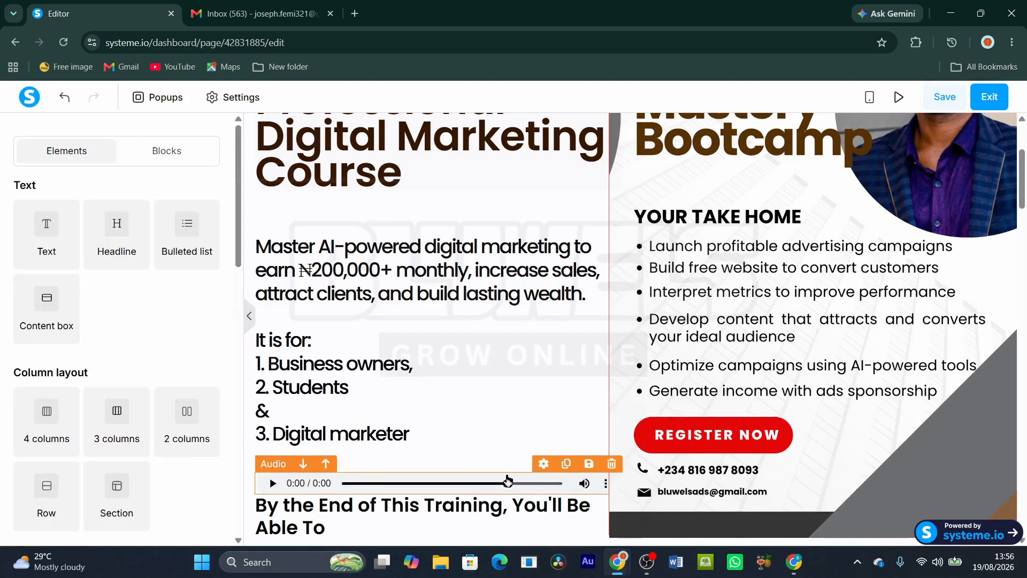
pyautogui.click(611, 464)
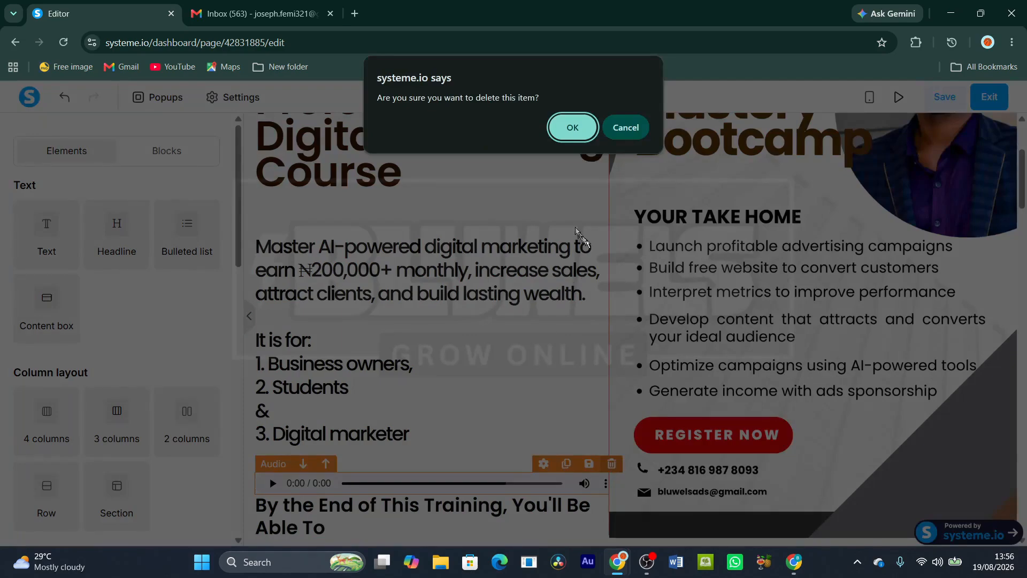
pyautogui.click(570, 127)
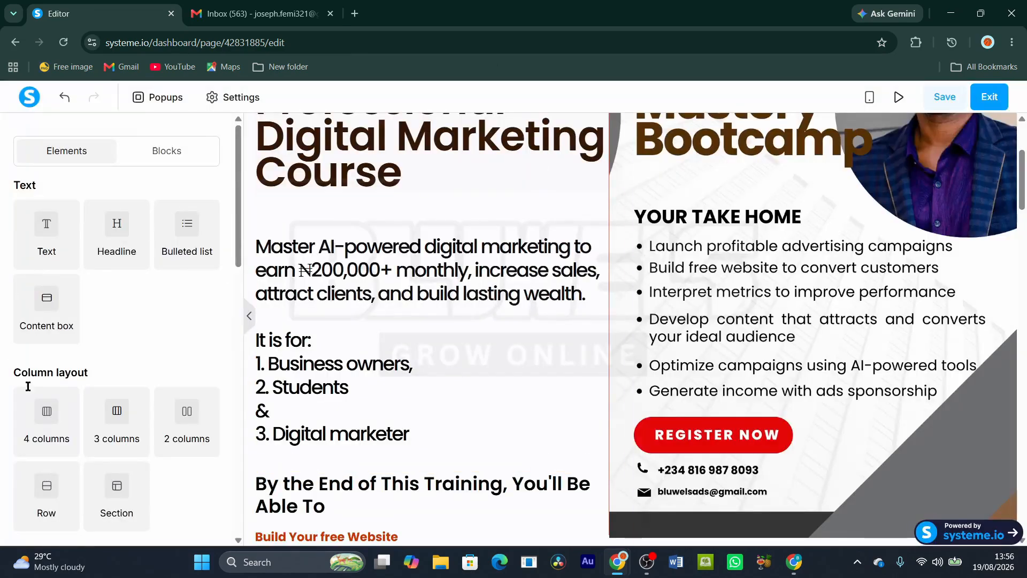
# Add a video element to the sales page and open its direct-link and playback settings.
pyautogui.scroll(-6, 99, 390)
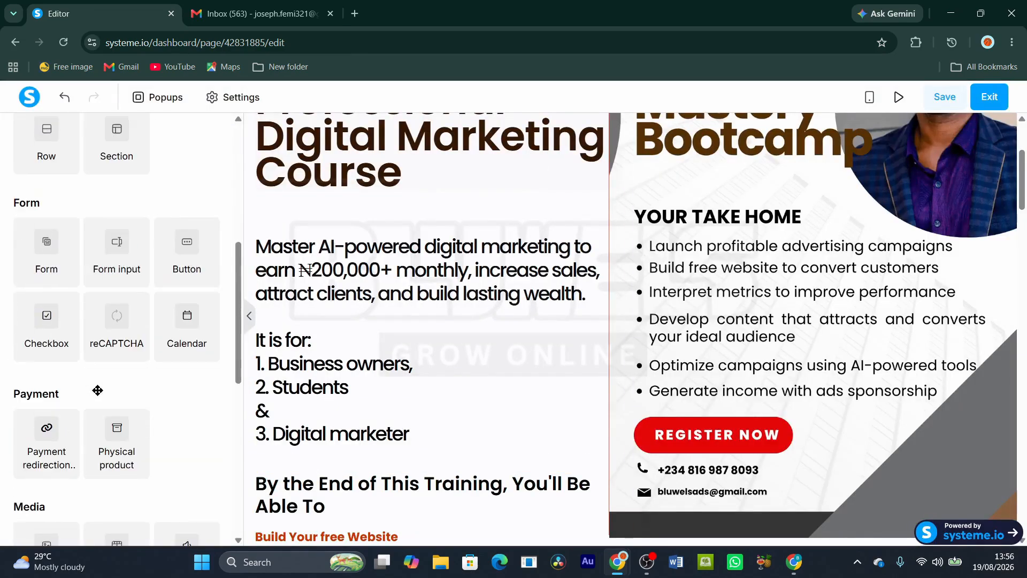
pyautogui.scroll(-5, 115, 355)
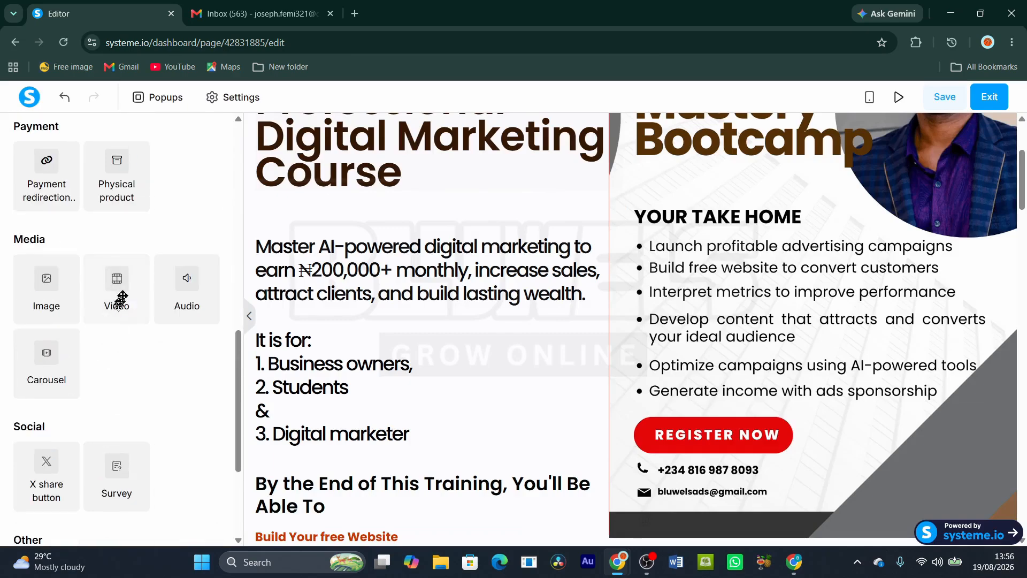
pyautogui.moveTo(120, 298); pyautogui.dragTo(745, 464)
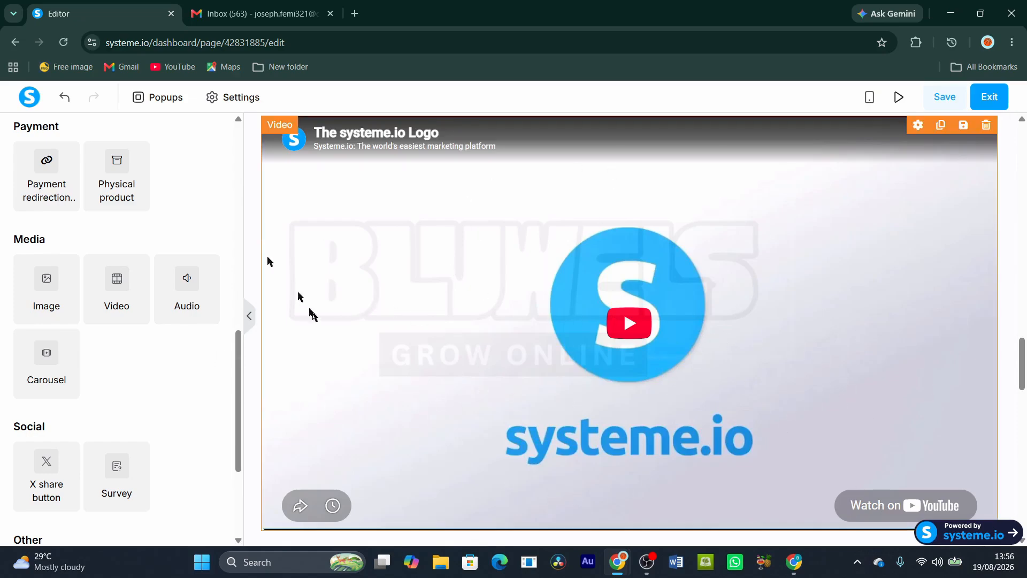
pyautogui.click(351, 321)
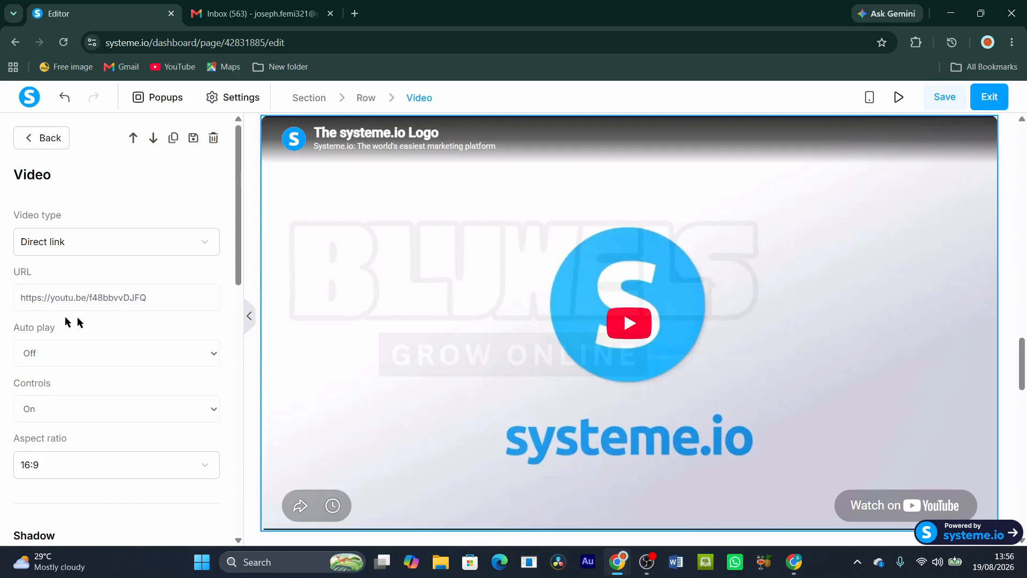